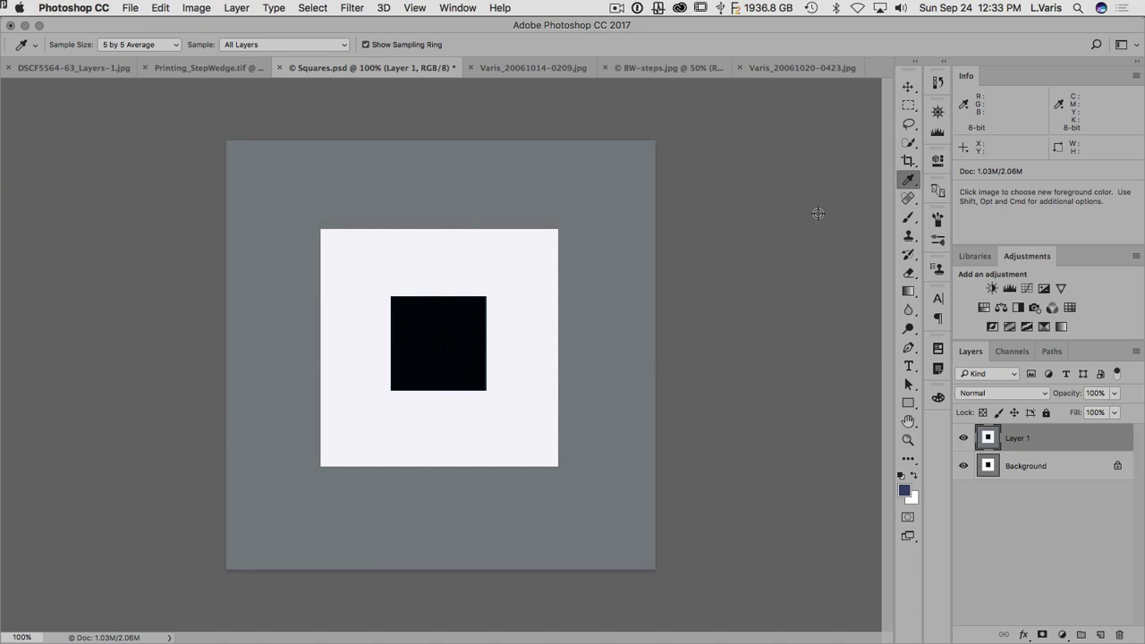
# Step: Briefly view the squares image histogram, then bring up the chimp photo in Lightroom
pyautogui.click(938, 132)
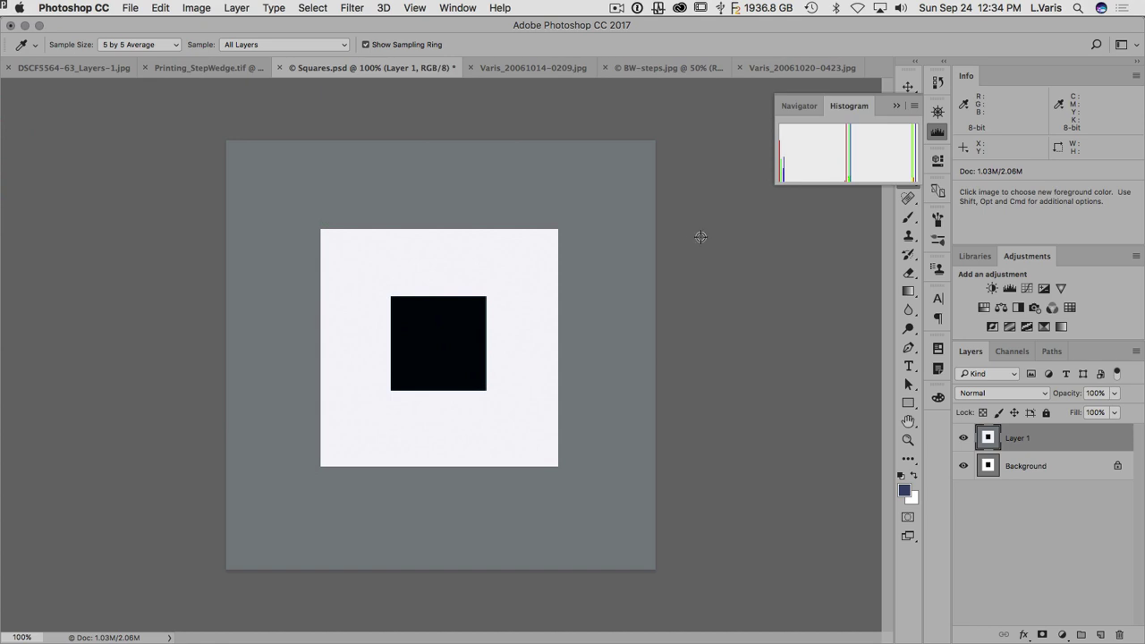
pyautogui.click(934, 136)
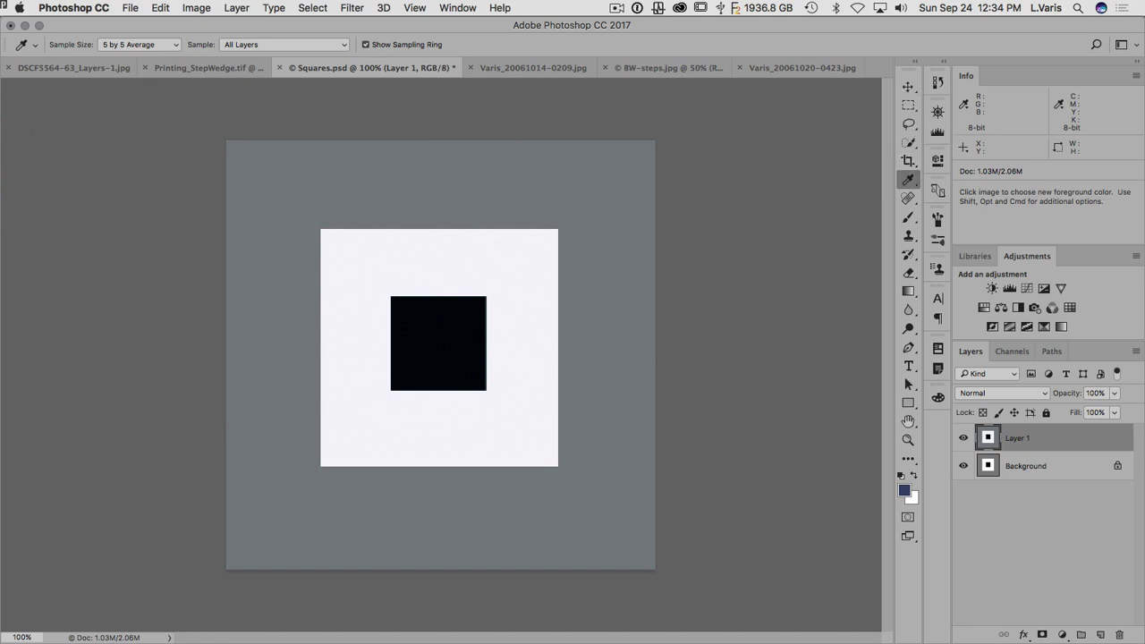
pyautogui.press('super+Tab')
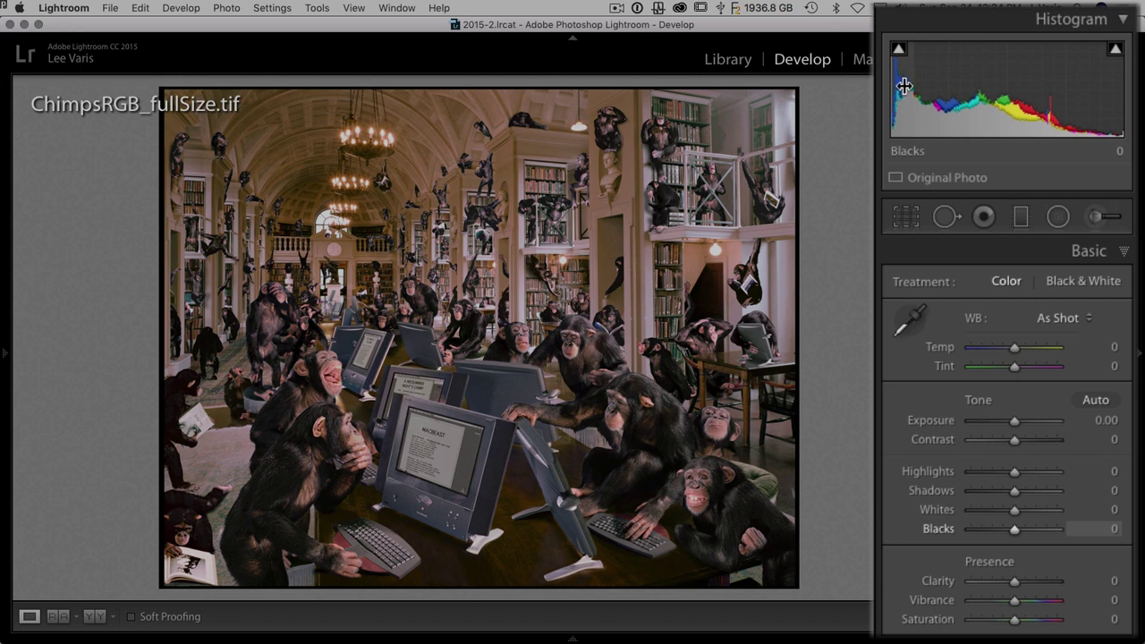
# Step: Lift Shadows to +61, drop Blacks to -66 and raise Exposure to +0.46
pyautogui.moveTo(931, 96); pyautogui.dragTo(1000, 96)
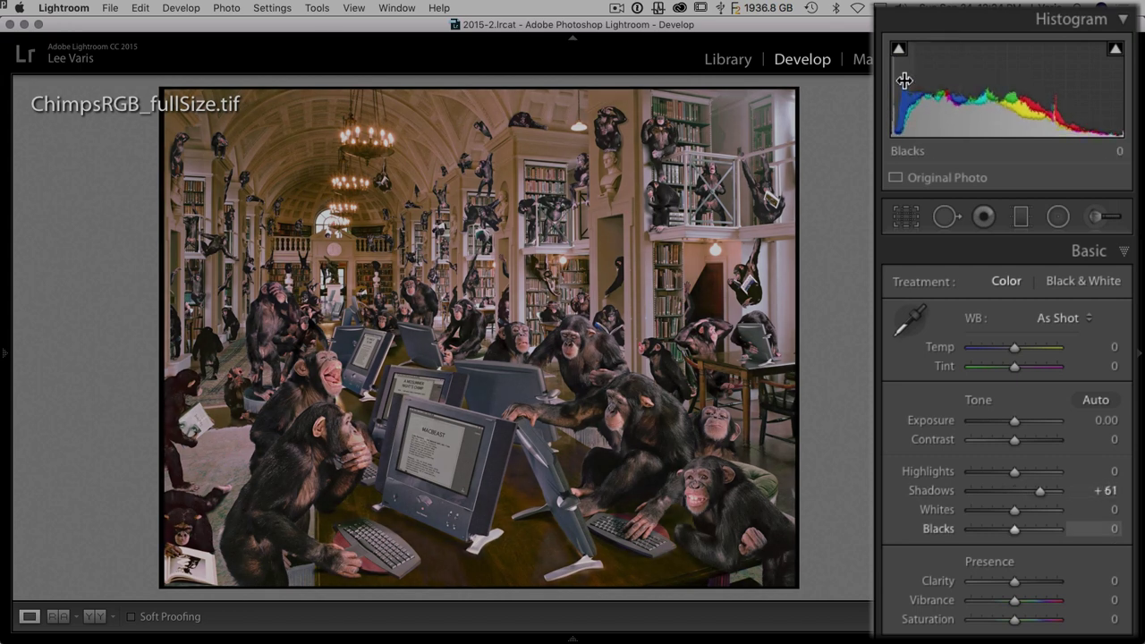
pyautogui.moveTo(905, 81); pyautogui.dragTo(843, 81)
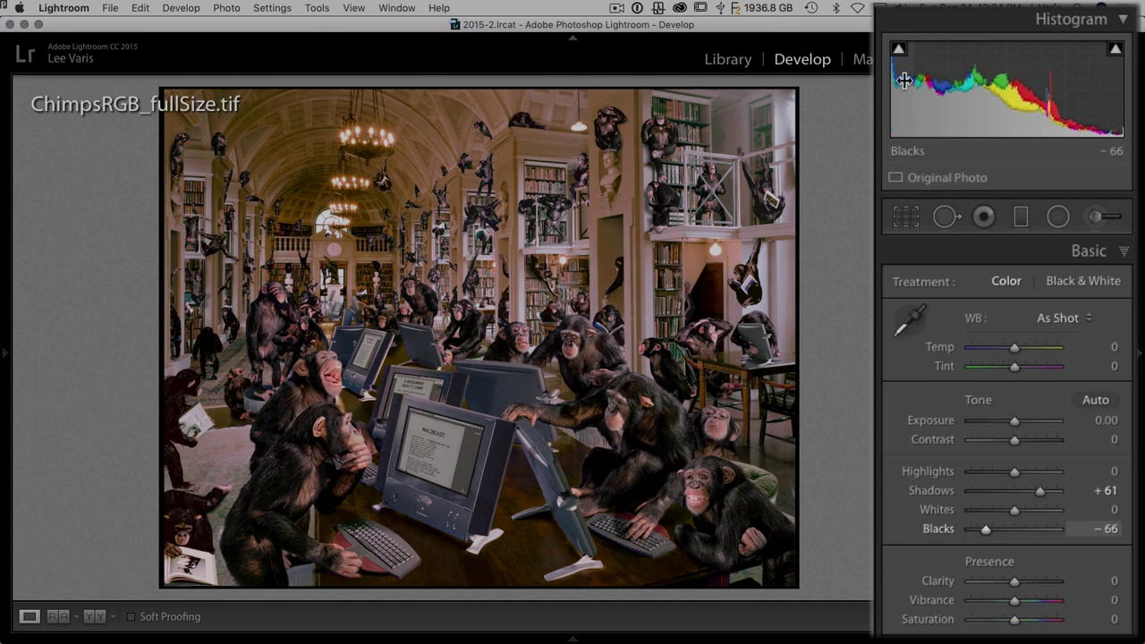
pyautogui.moveTo(1006, 90); pyautogui.dragTo(1029, 89)
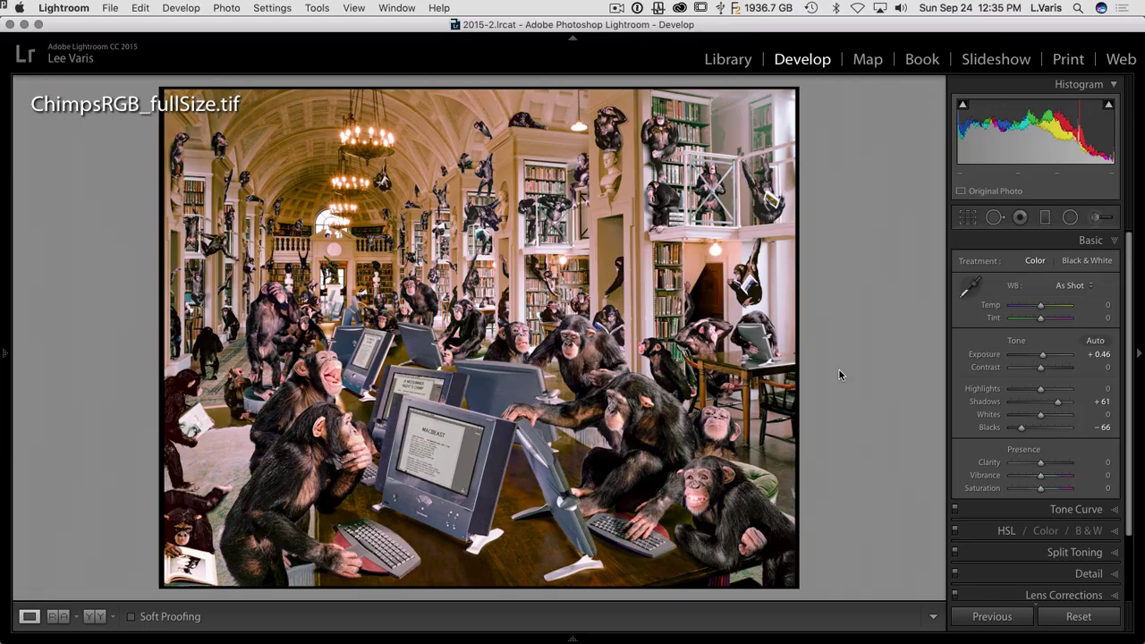
# Step: Return to Photoshop's Squares.psd document to sample the black square
pyautogui.press('super+Tab')
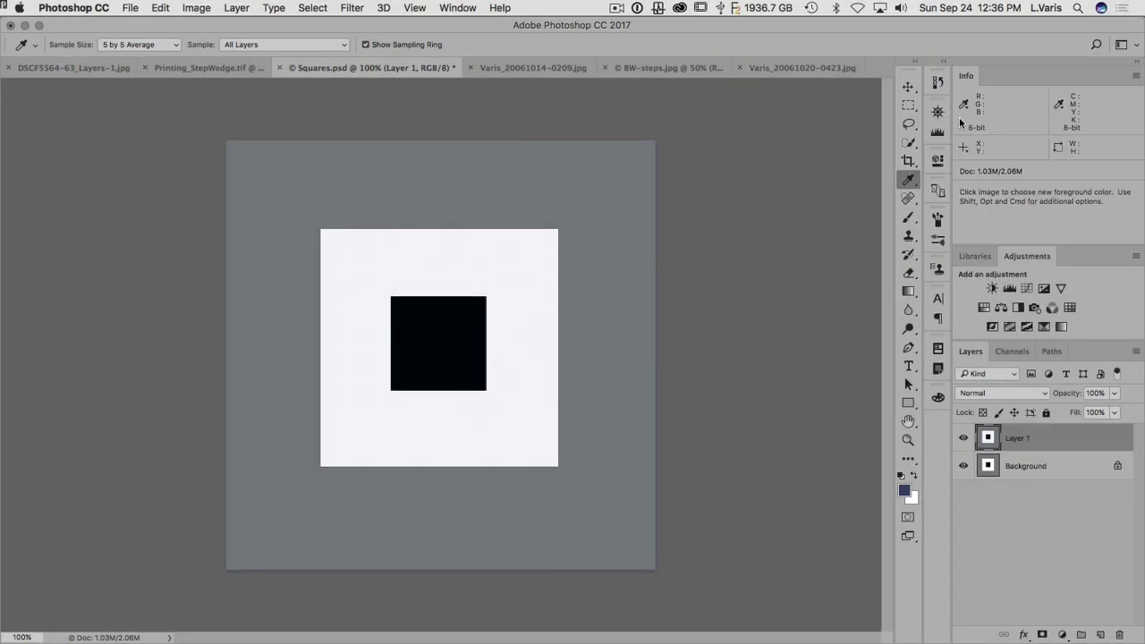
pyautogui.click(938, 131)
# Step: Turn off Layer 1's visibility in the Layers panel
pyautogui.click(963, 440)
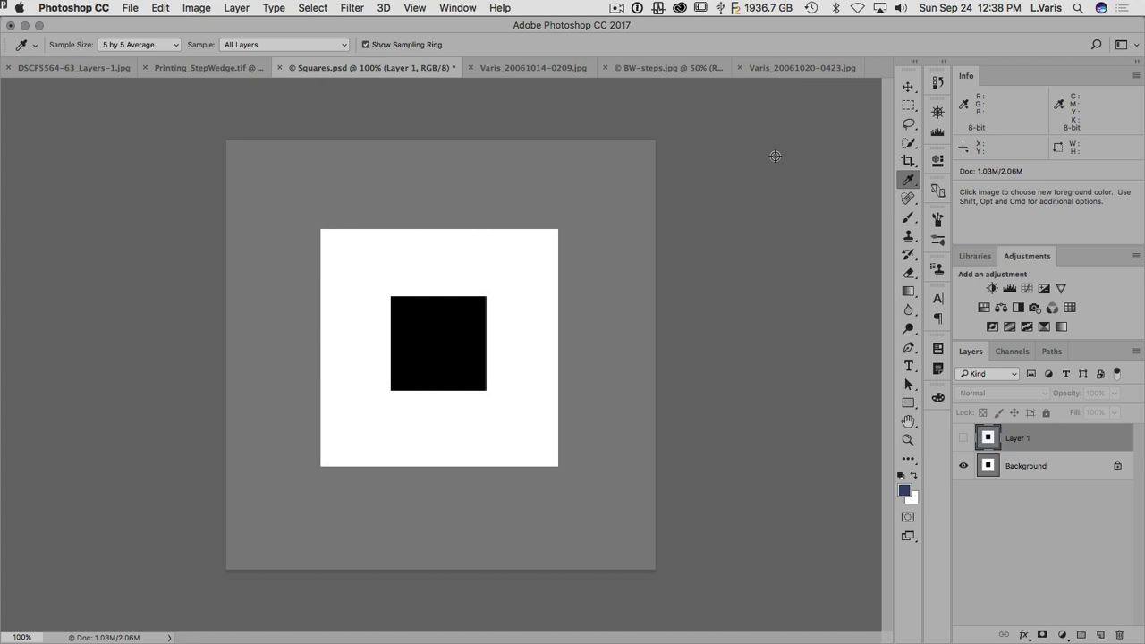
# Step: Make the BW-steps.jpg trumpet photo the active document
pyautogui.click(675, 67)
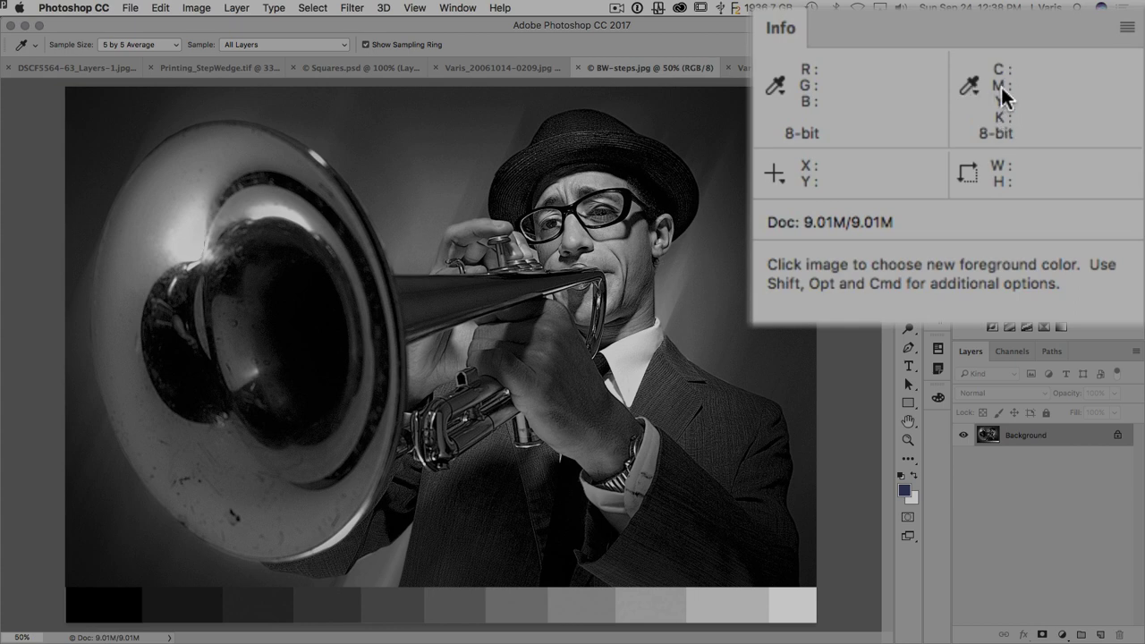
# Step: Set the Info panel's second colour readout to Lab Color
pyautogui.click(969, 90)
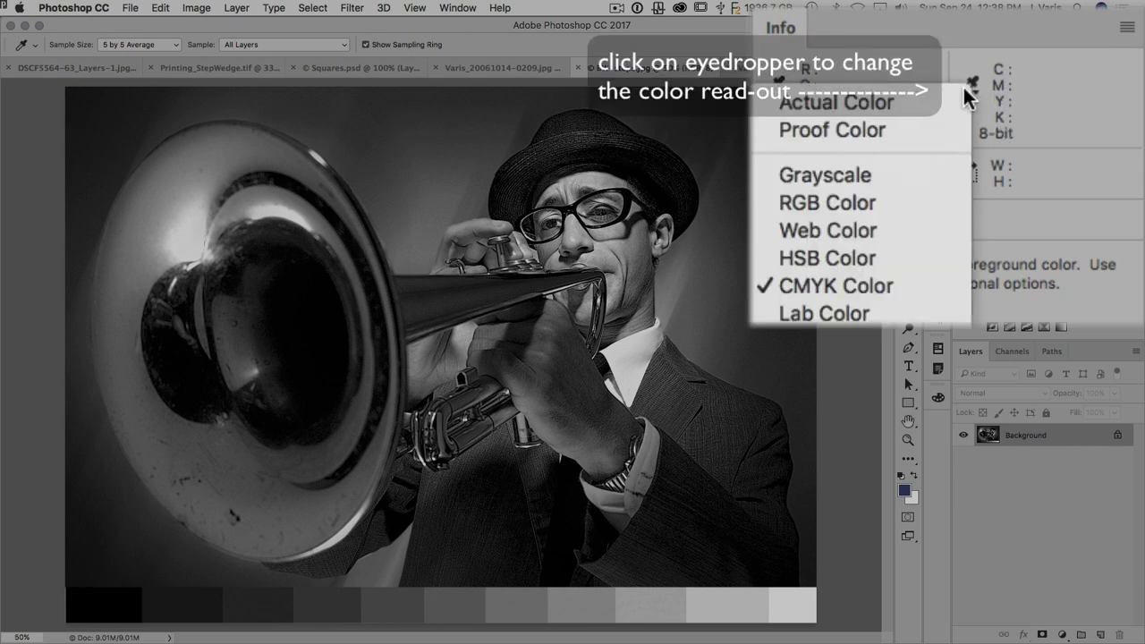
pyautogui.click(882, 315)
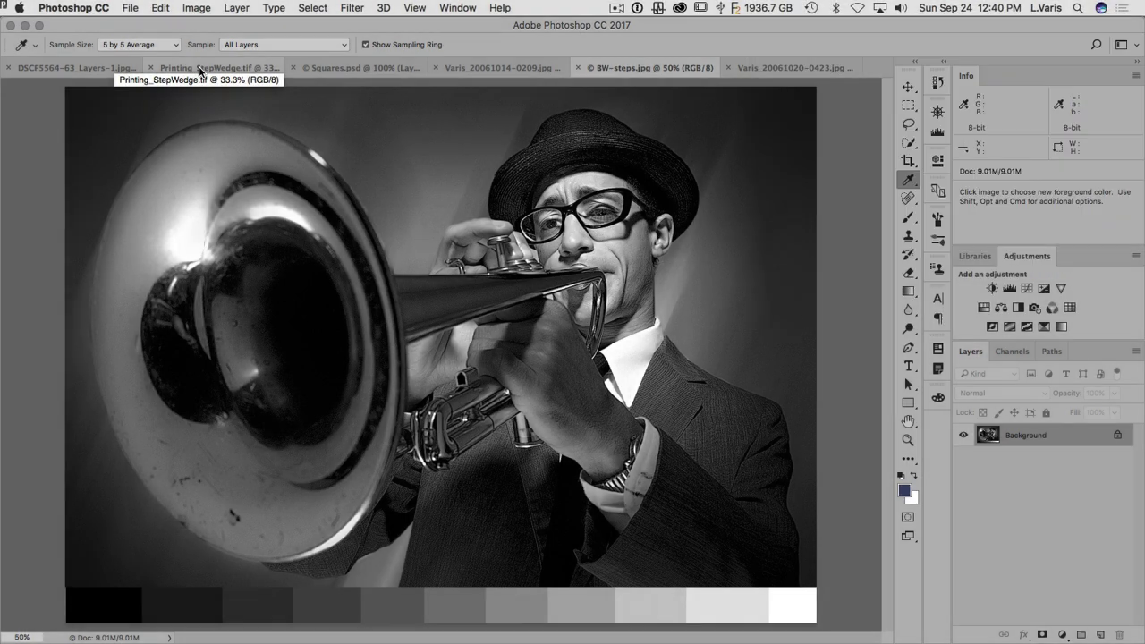
# Step: Make Printing_StepWedge.tif the active document
pyautogui.click(199, 71)
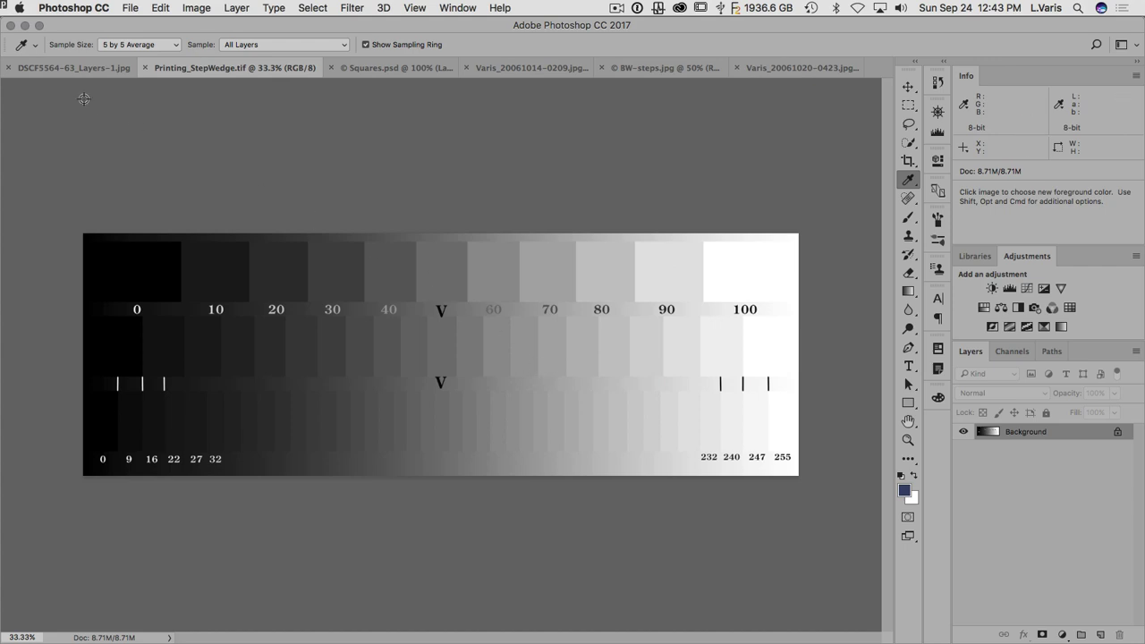
pyautogui.hotkey('ctrl', 'Tab')
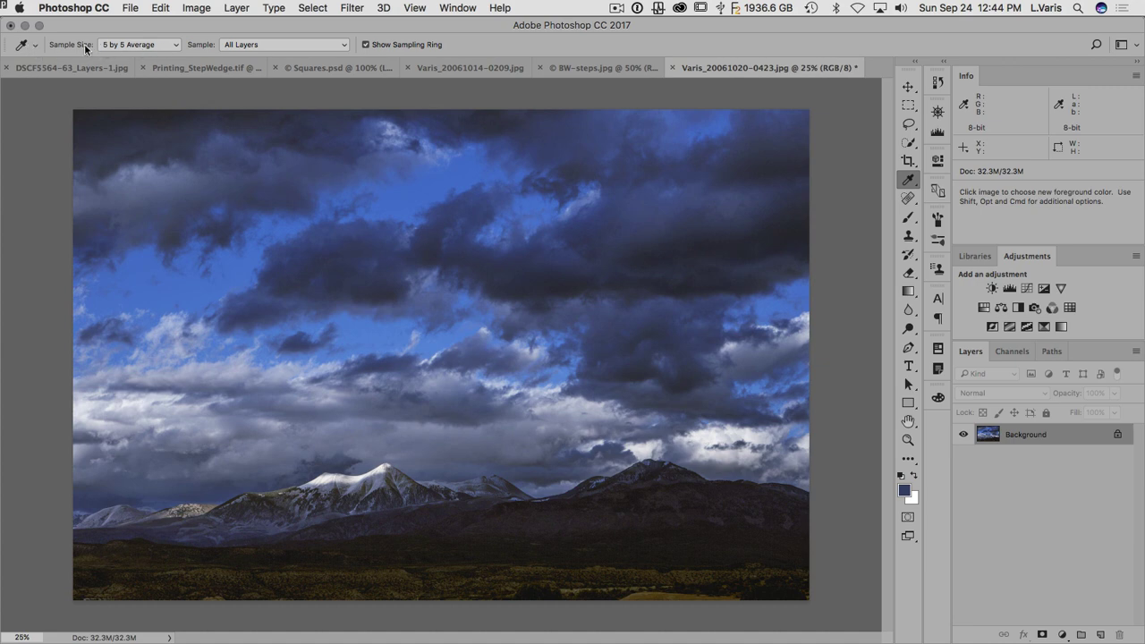
# Step: Confirm the 5 by 5 Average sample size, then switch the Eyedropper to Point Sample
pyautogui.click(159, 44)
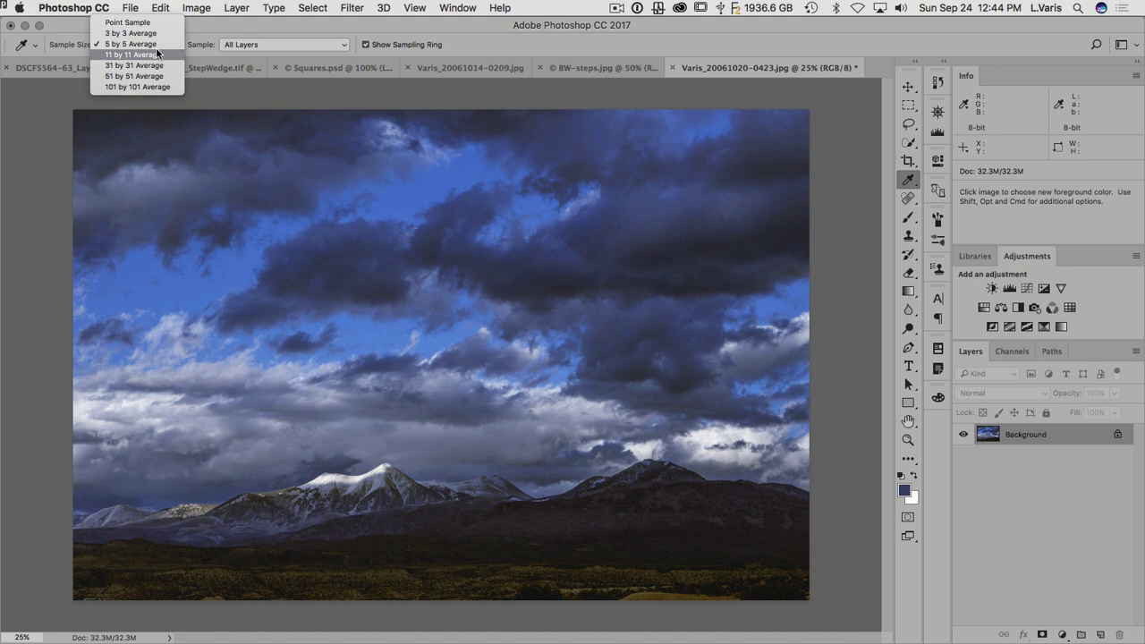
pyautogui.click(161, 43)
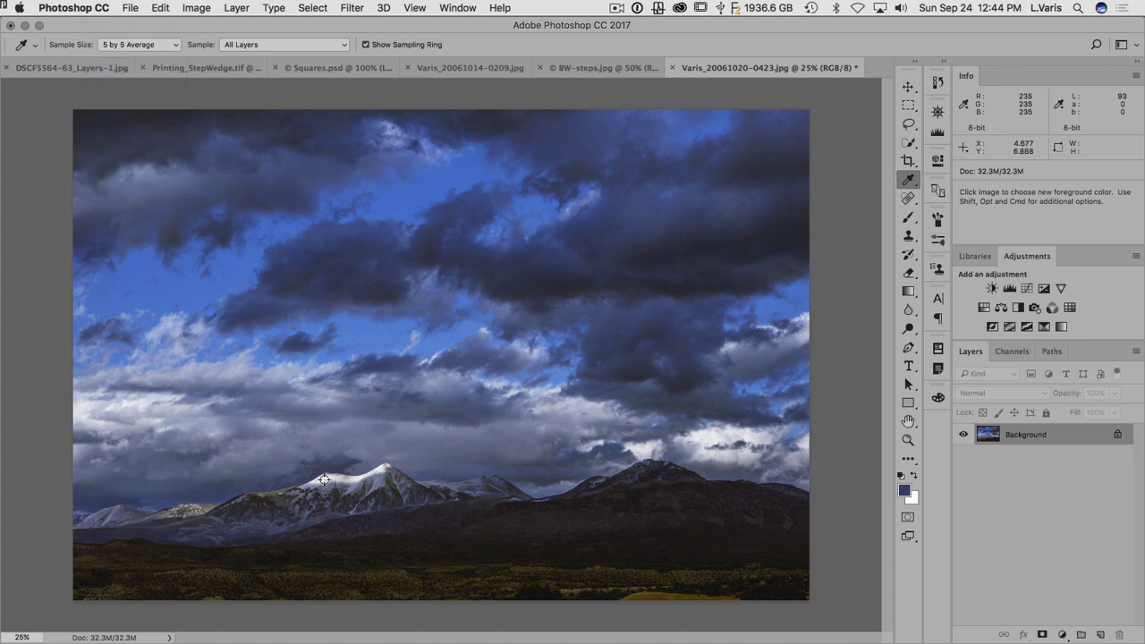
pyautogui.click(168, 43)
pyautogui.click(162, 22)
pyautogui.click(170, 43)
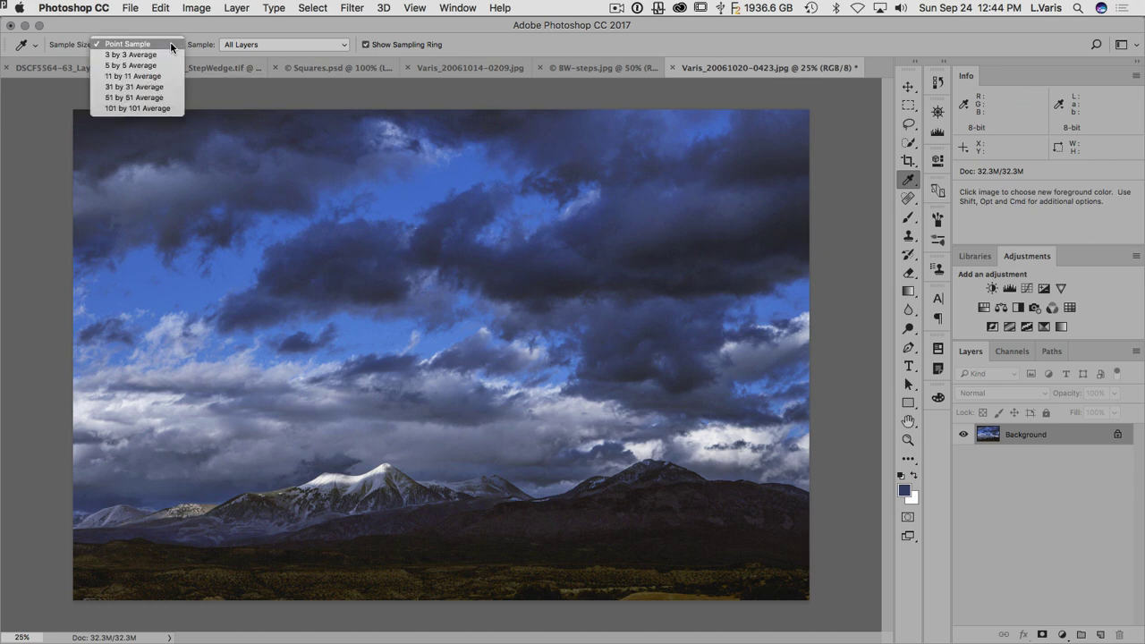
# Step: Set Sample Size back to 5 by 5 Average and read Info values over clouds and mountains
pyautogui.click(163, 65)
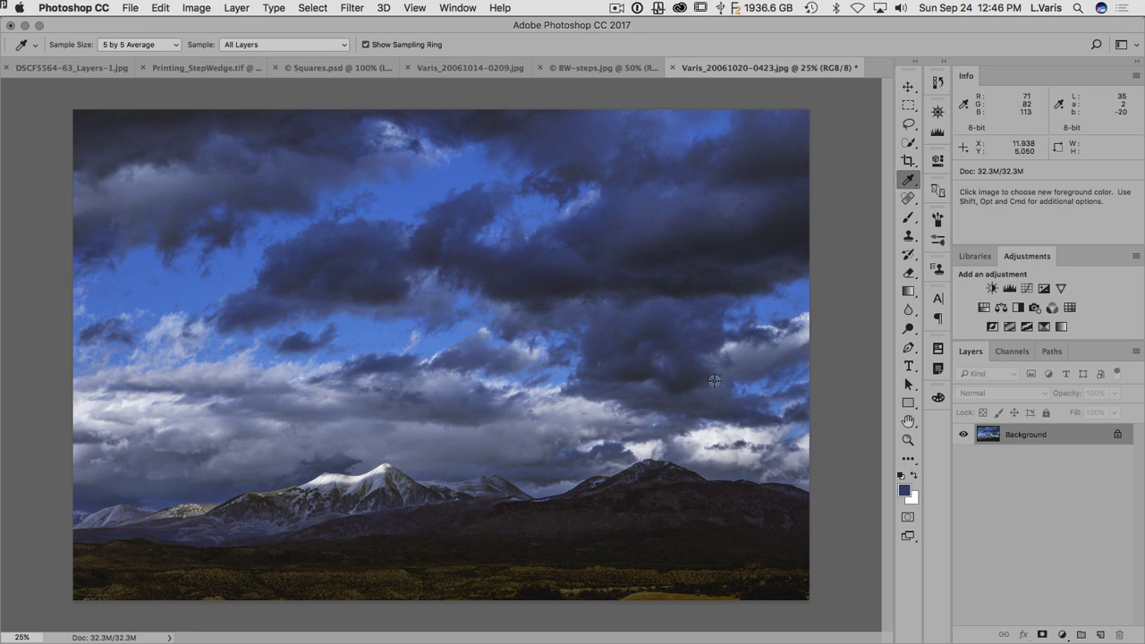
pyautogui.click(912, 185)
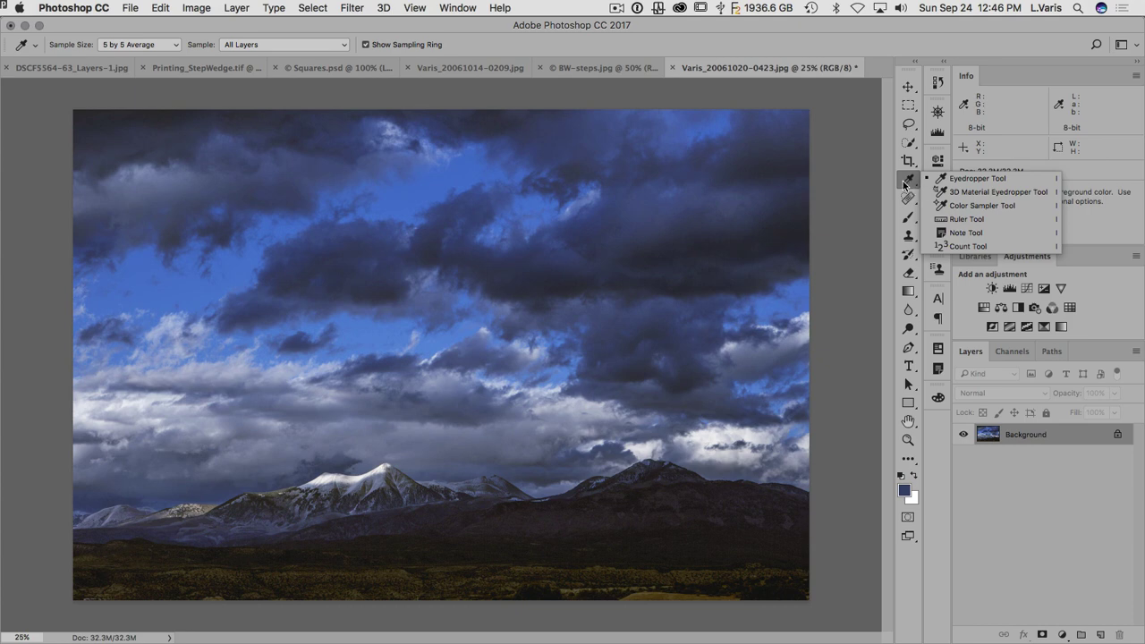
# Step: Pin color samplers on the snowy peak and dark mountainside, then add a Curves layer
pyautogui.click(1023, 206)
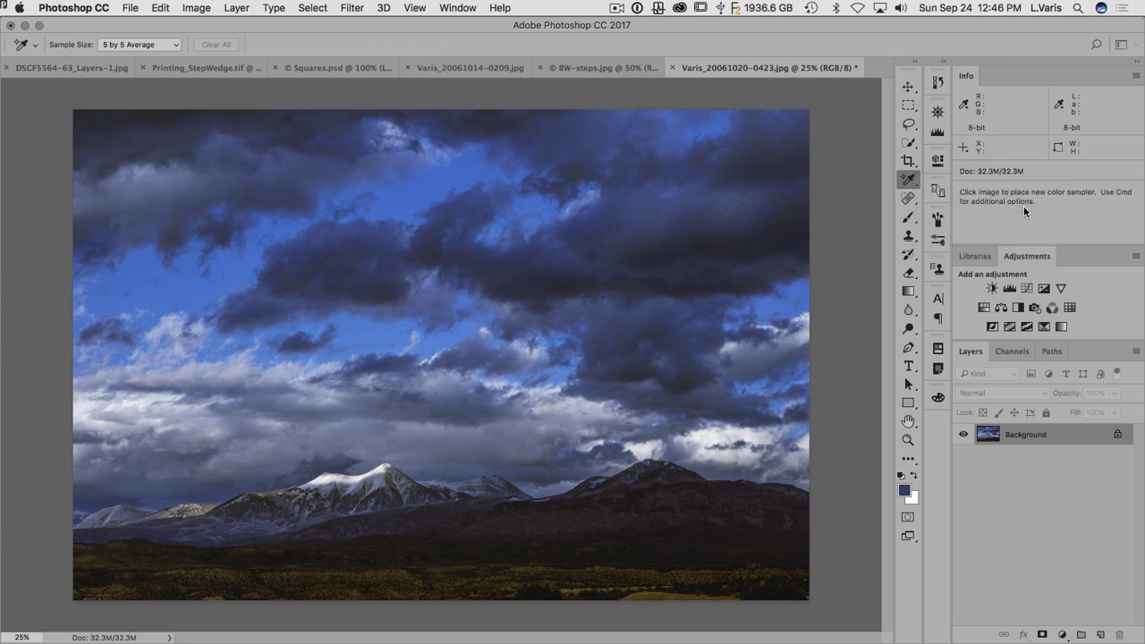
pyautogui.click(327, 479)
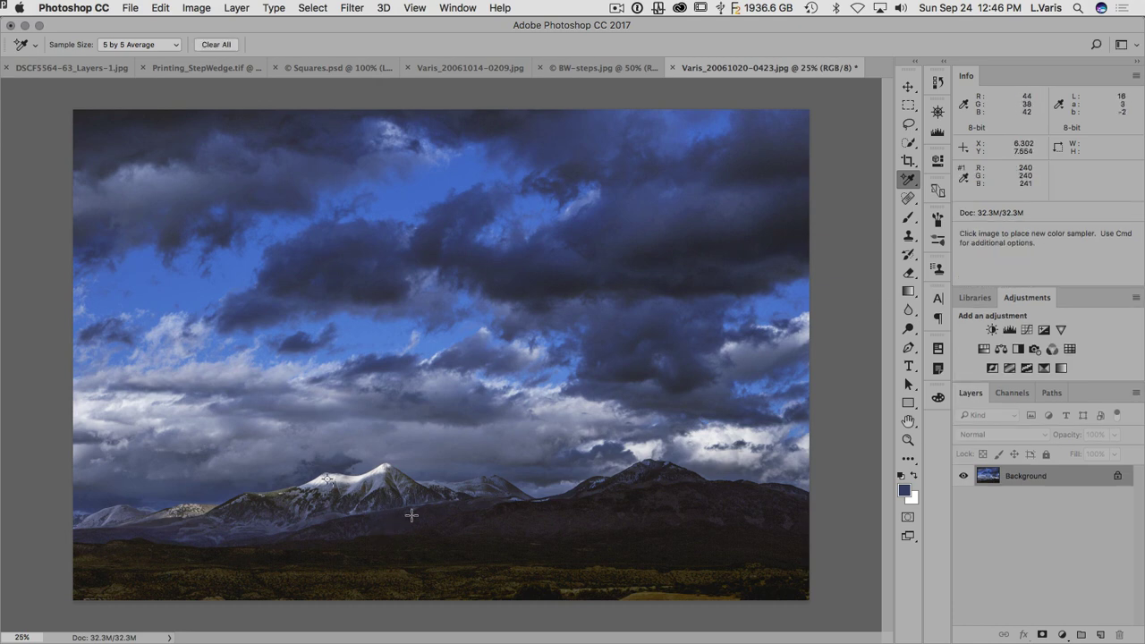
pyautogui.click(633, 496)
pyautogui.click(1028, 331)
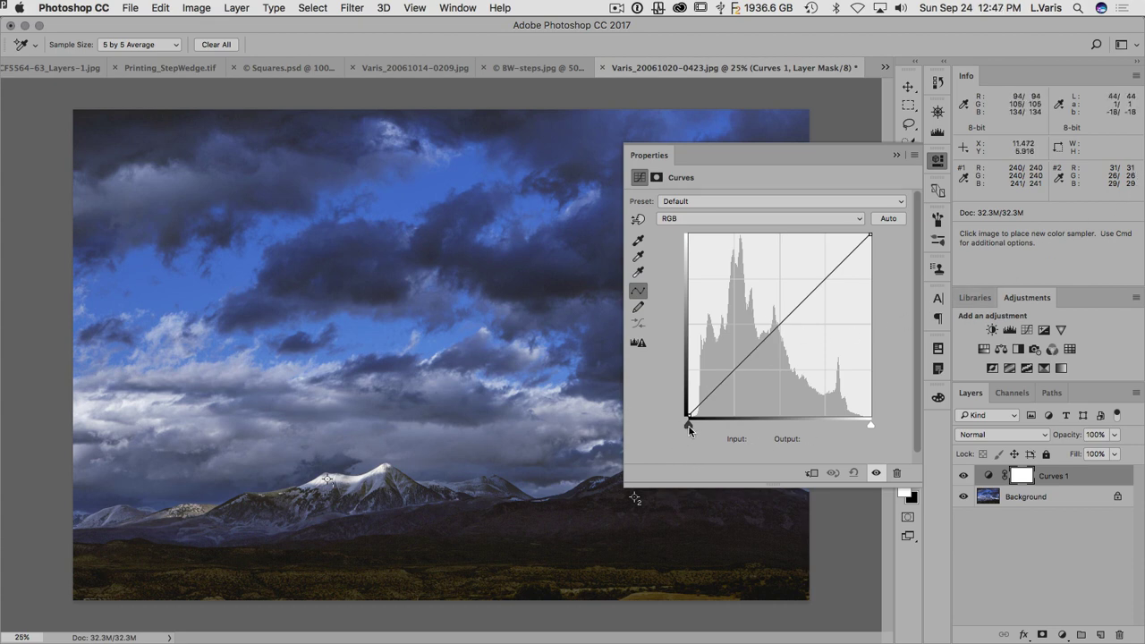
# Step: Move the Curves black point to input 12, darkening the mountain sample to 20/15/17
pyautogui.moveTo(689, 428); pyautogui.dragTo(698, 431)
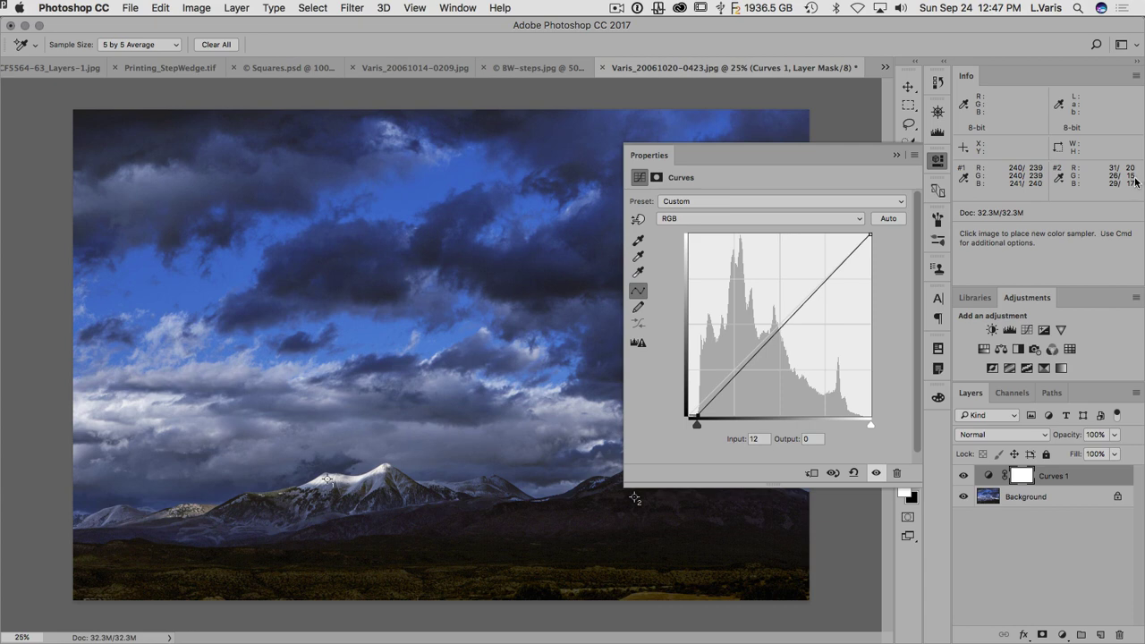
# Step: Nudge the Blue channel's black point inward by two levels on the Curves layer
pyautogui.click(756, 218)
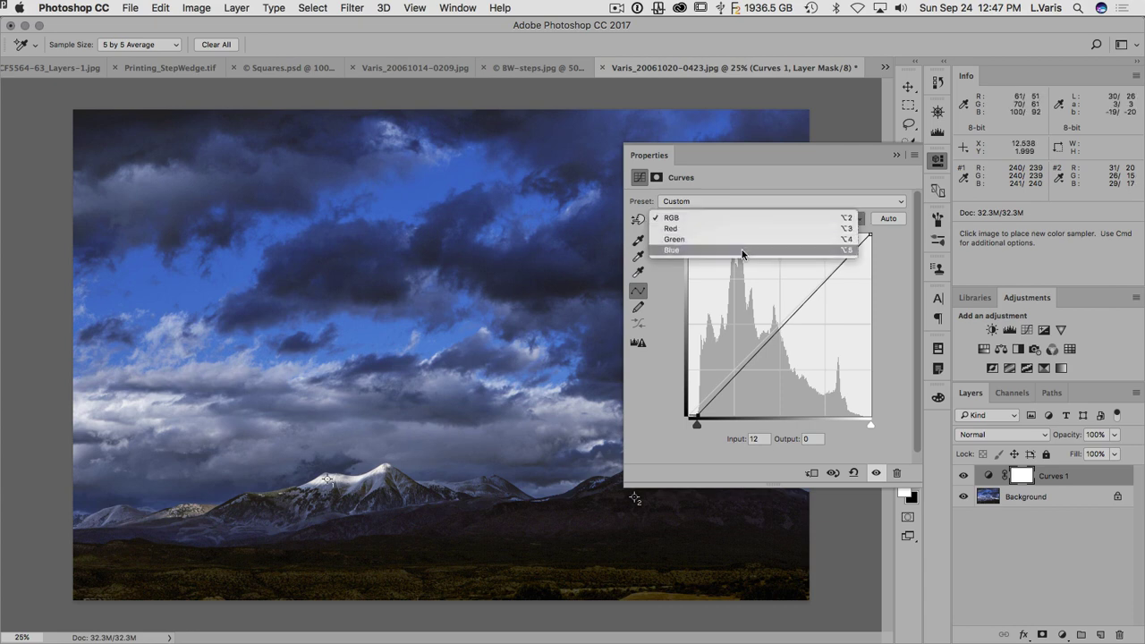
pyautogui.click(742, 250)
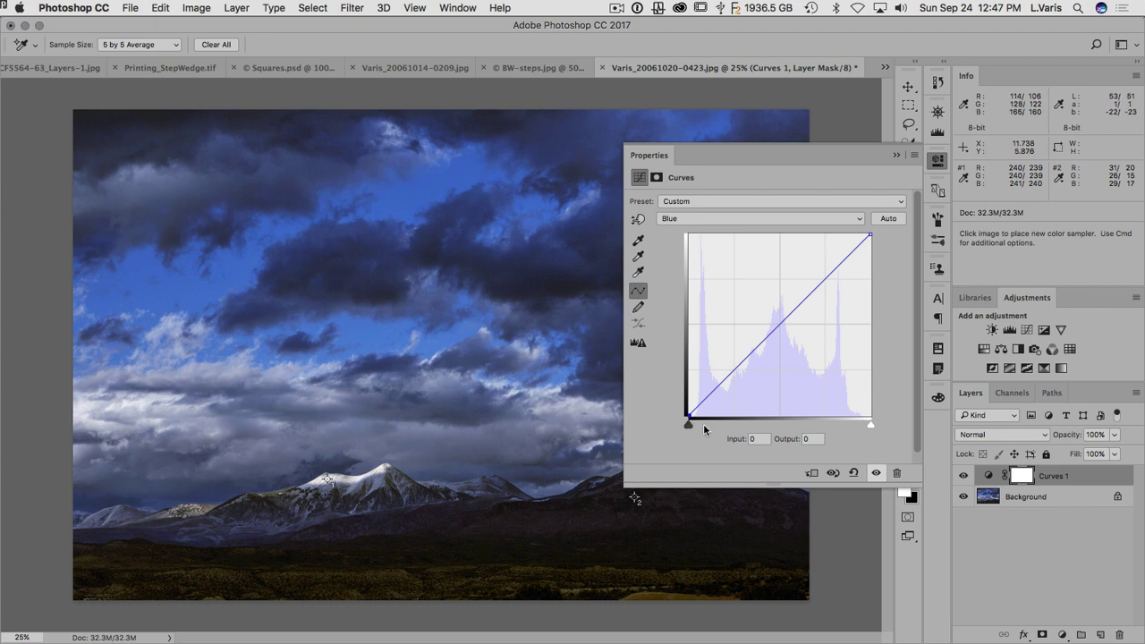
pyautogui.press('Right')
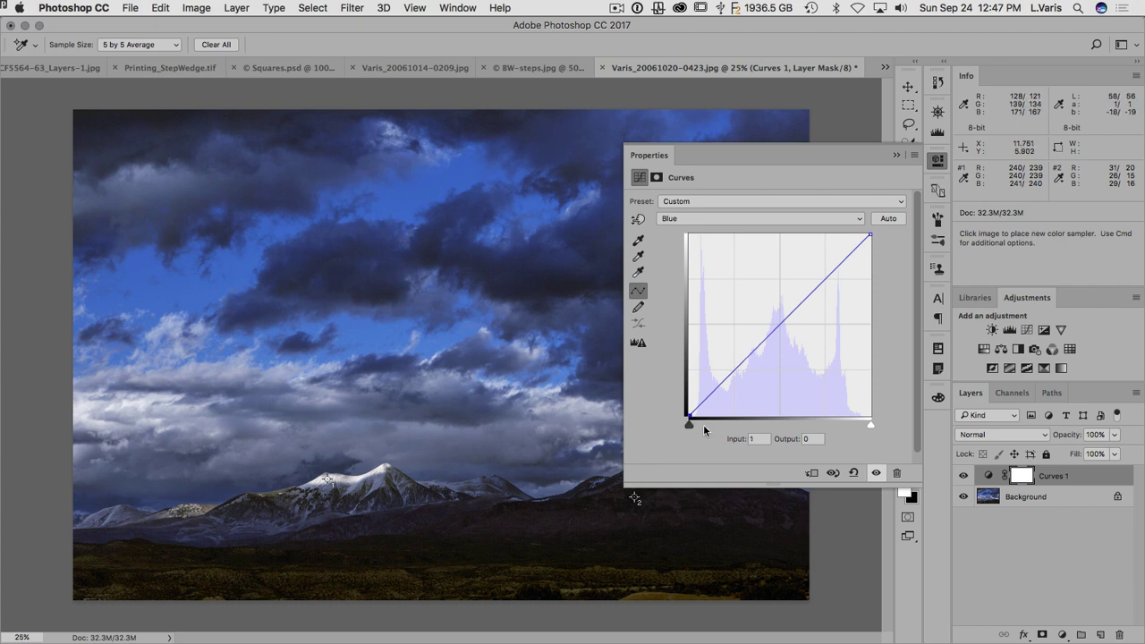
pyautogui.press('Right')
# Step: Move the Red channel's black point inward to Input 6
pyautogui.click(737, 219)
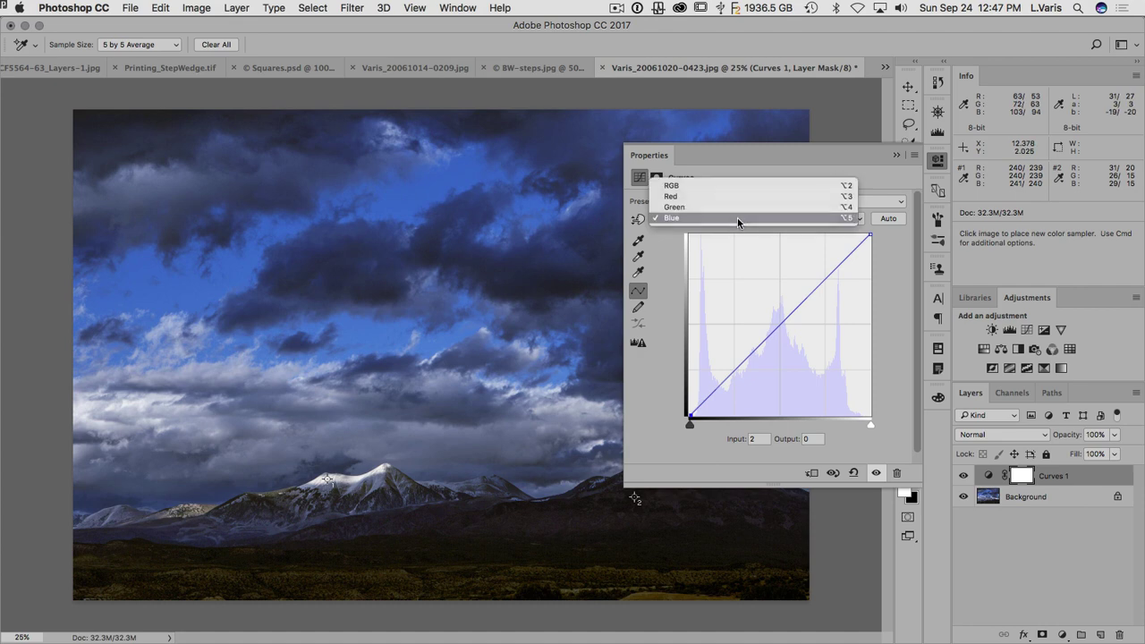
pyautogui.click(737, 196)
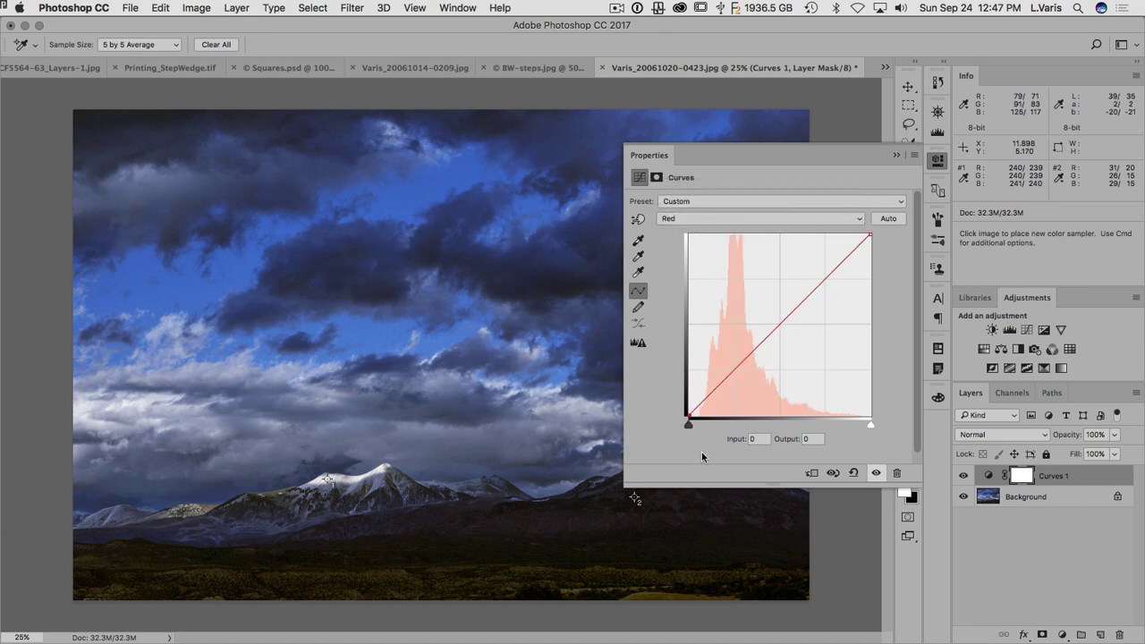
pyautogui.press('Right')
pyautogui.press('Right')
pyautogui.press('Right')
pyautogui.press('Right')
pyautogui.press('Right')
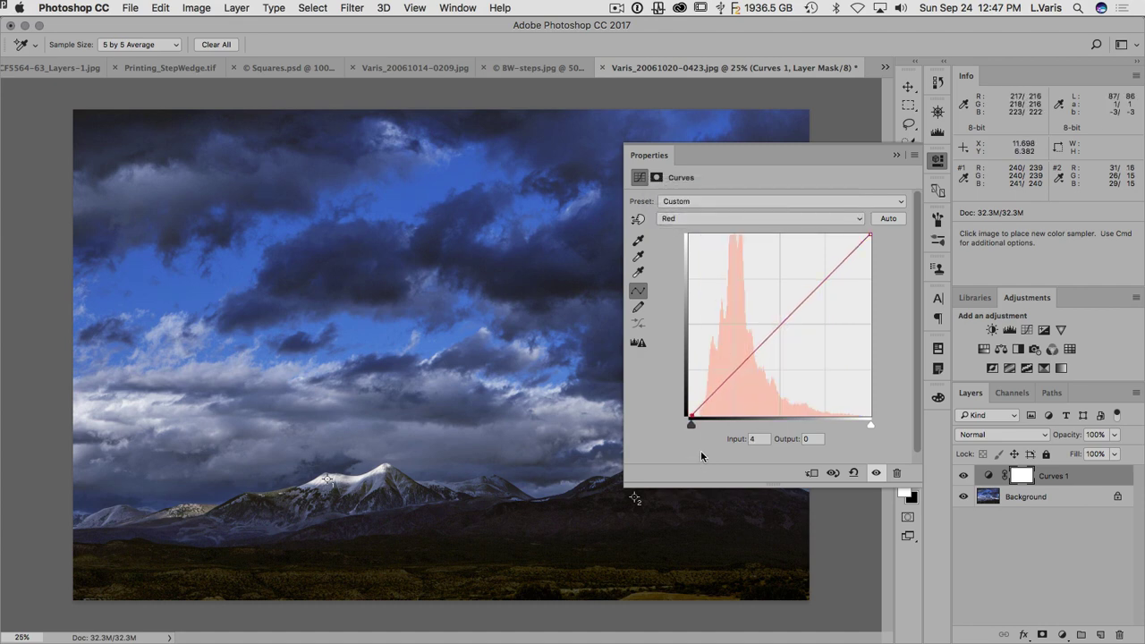
pyautogui.press('Right')
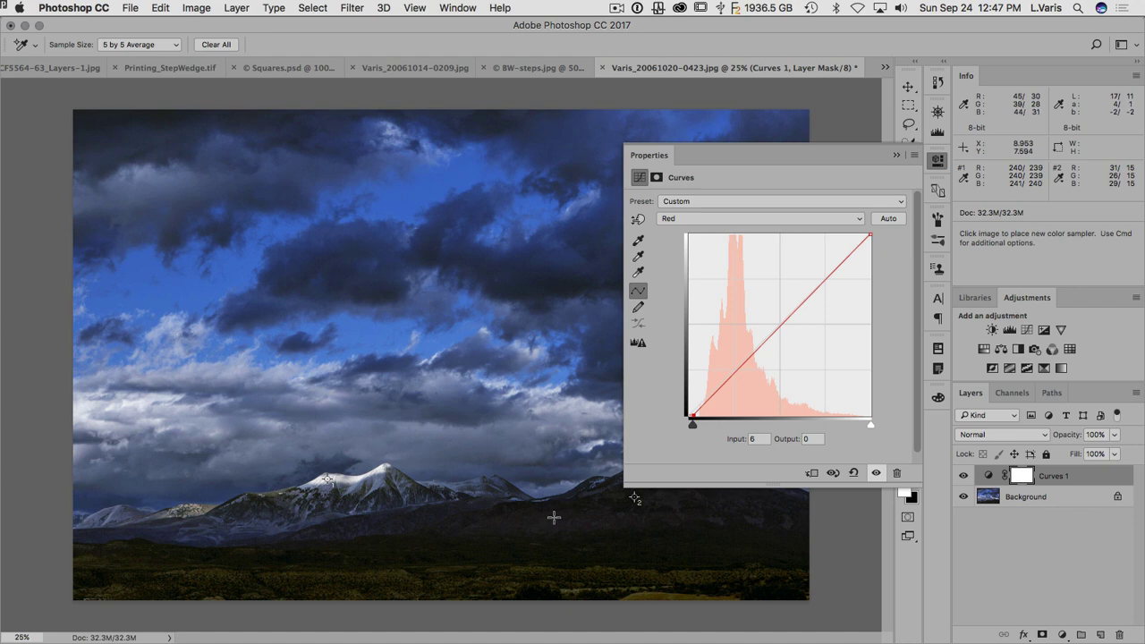
# Step: Add a point on the RGB composite curve sampled from the dark hillside tone
pyautogui.click(733, 222)
pyautogui.click(732, 207)
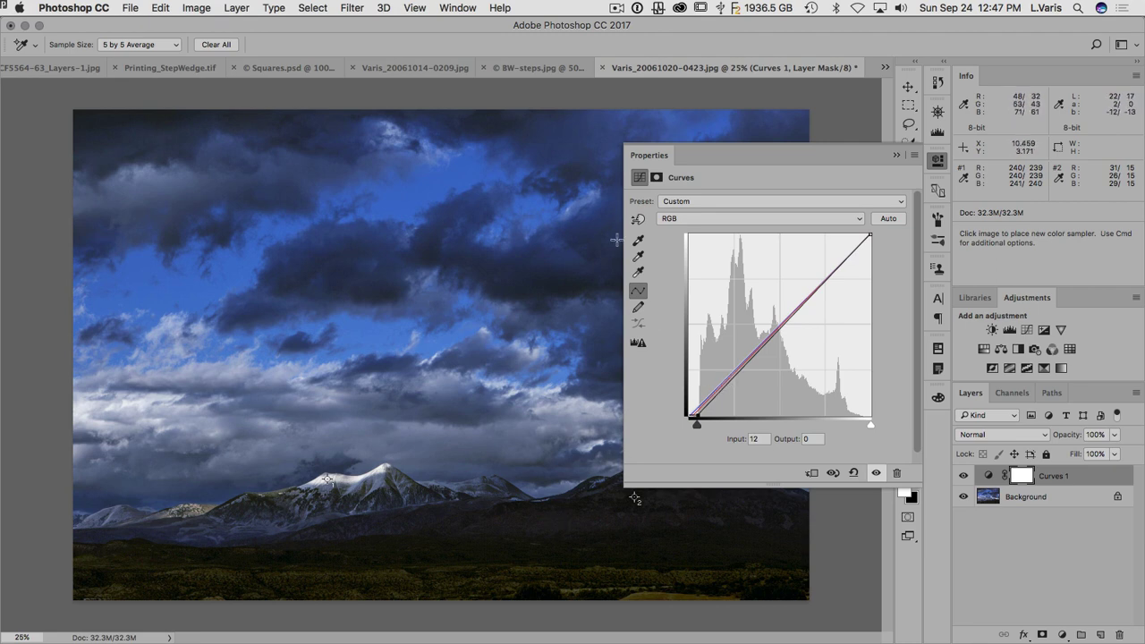
pyautogui.click(638, 221)
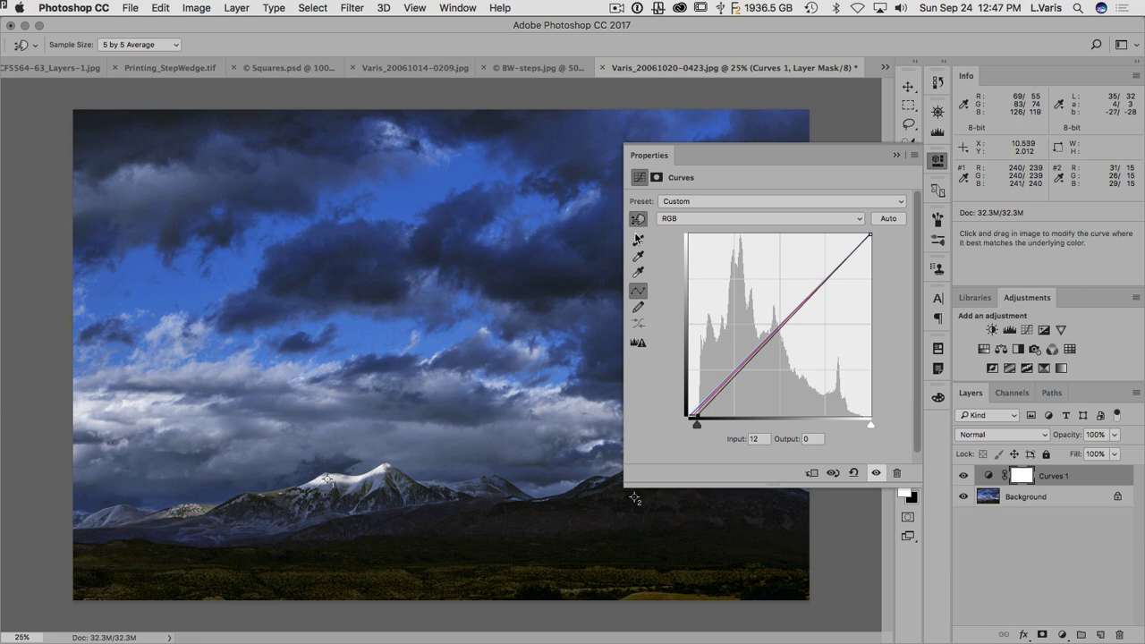
pyautogui.click(560, 510)
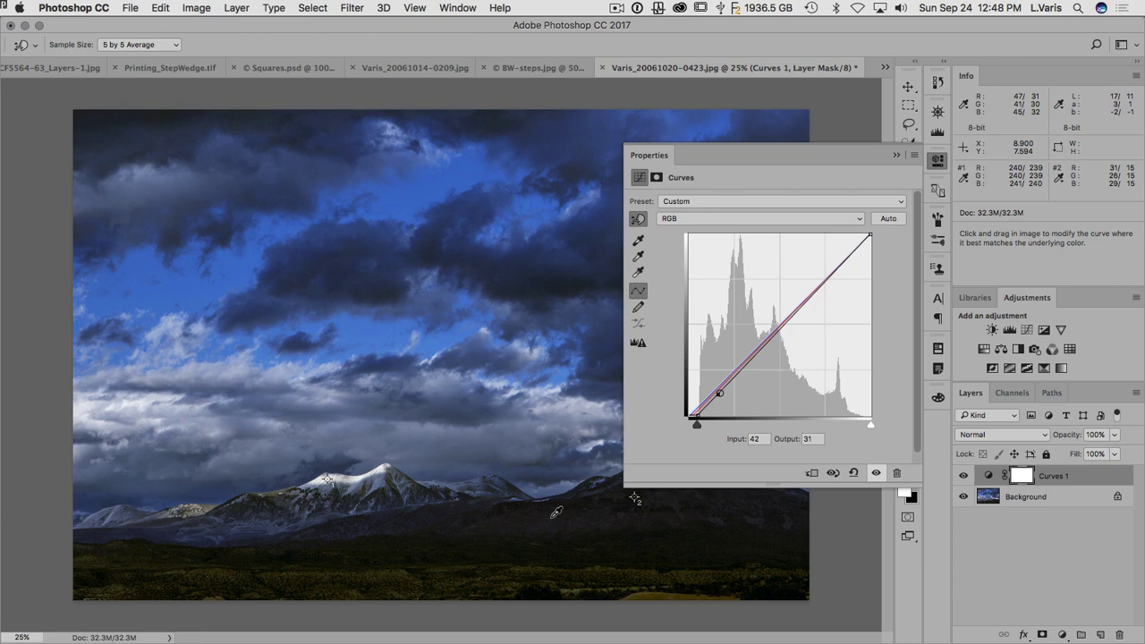
# Step: Raise the shadow point to Input 40, Output 42, then view the image full screen
pyautogui.press('Up')
pyautogui.press('Up')
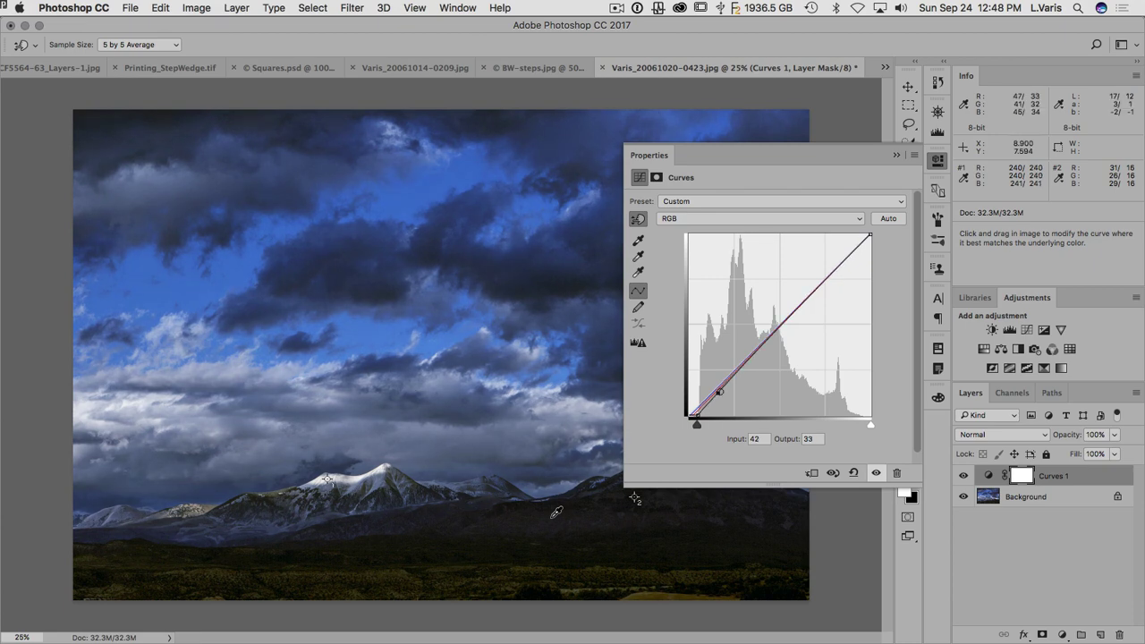
pyautogui.press('Up')
pyautogui.press('Up')
pyautogui.press('Up')
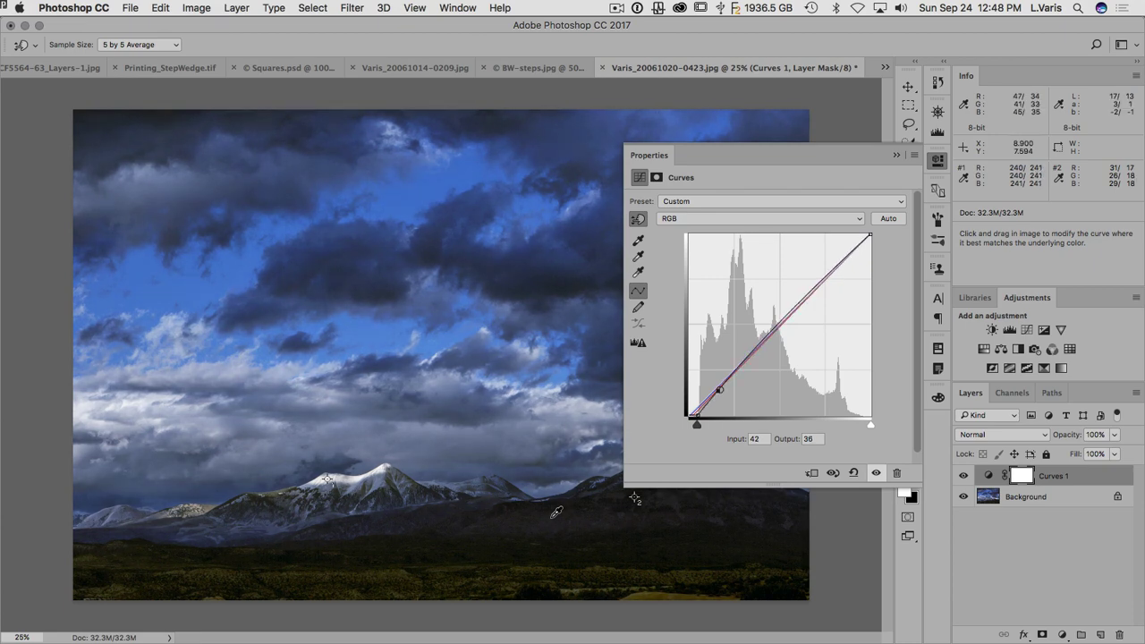
pyautogui.press('Up')
pyautogui.press('Up')
pyautogui.press('Up')
pyautogui.press('Up')
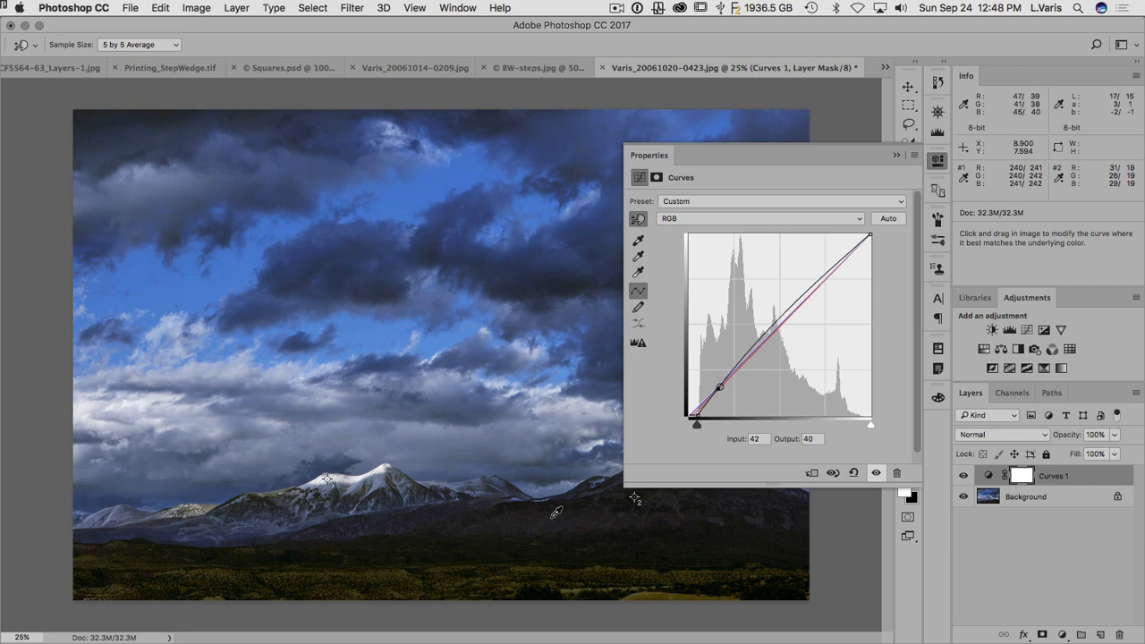
pyautogui.press('Up')
pyautogui.press('Up')
pyautogui.press('Up')
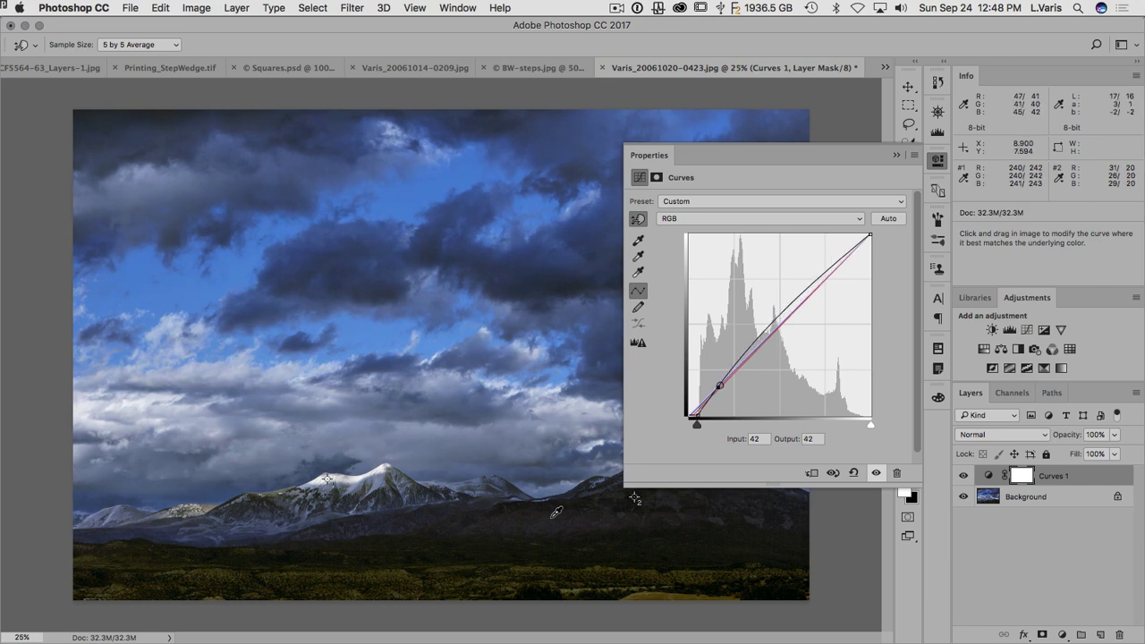
pyautogui.press('Up')
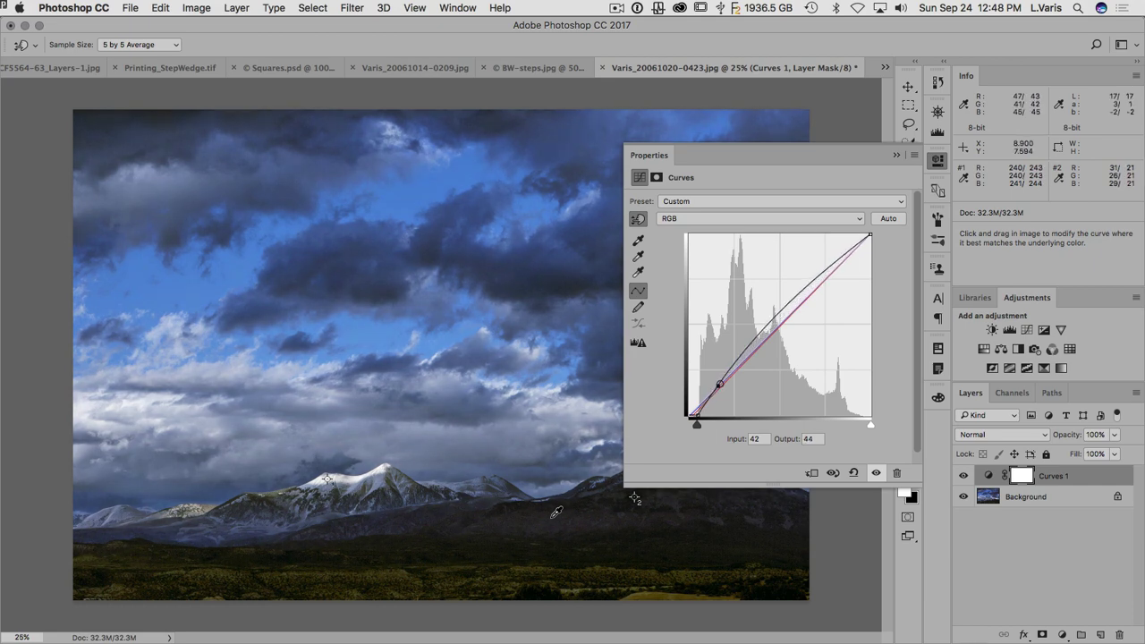
pyautogui.press('Up')
pyautogui.press('Left')
pyautogui.press('Left')
pyautogui.press('Down')
pyautogui.press('Down')
pyautogui.press('Down')
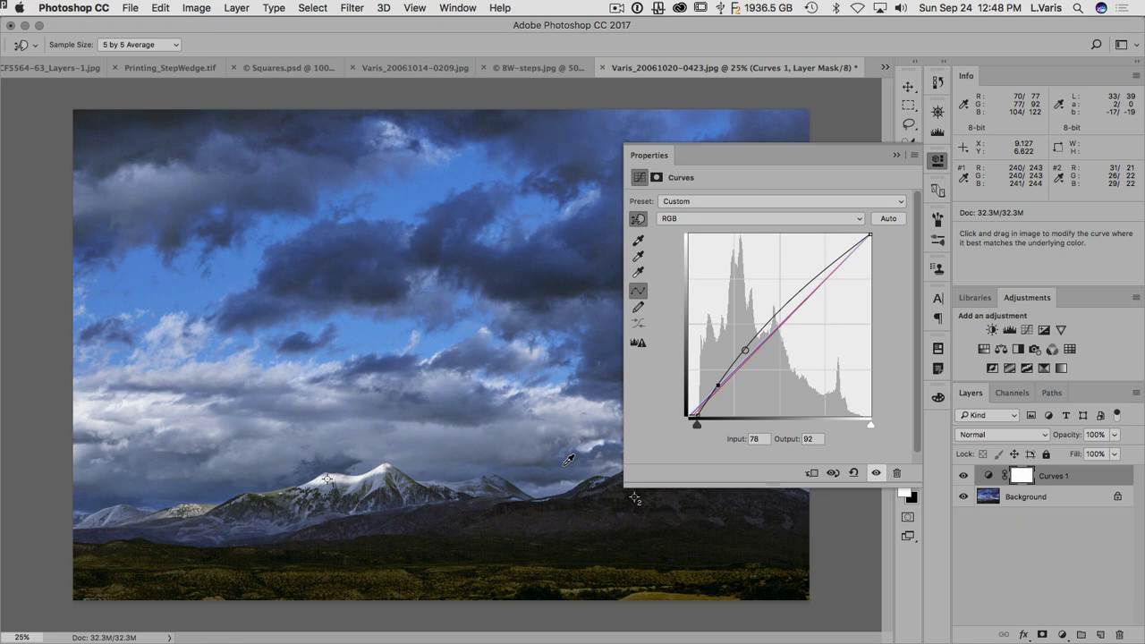
pyautogui.press('f')
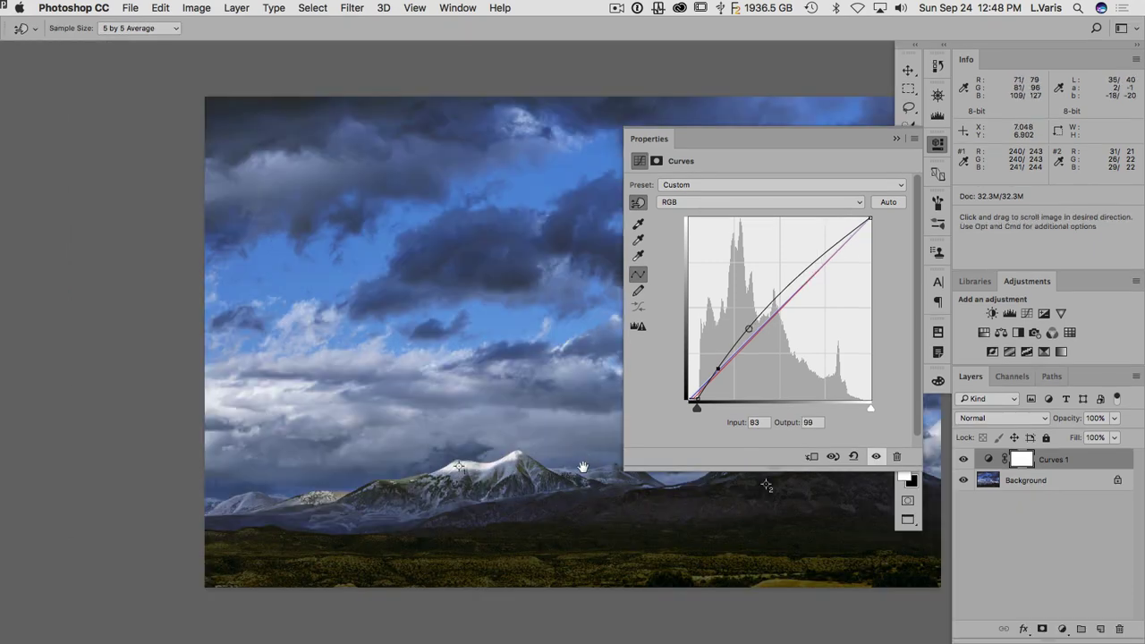
pyautogui.moveTo(571, 462); pyautogui.dragTo(312, 486)
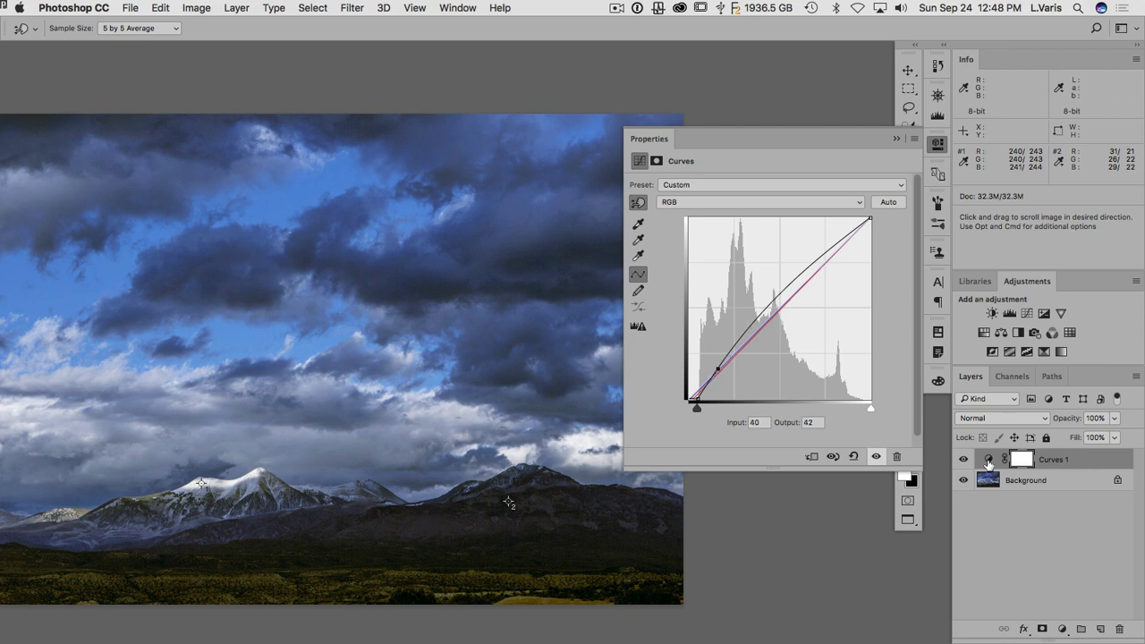
pyautogui.click(877, 457)
pyautogui.click(878, 457)
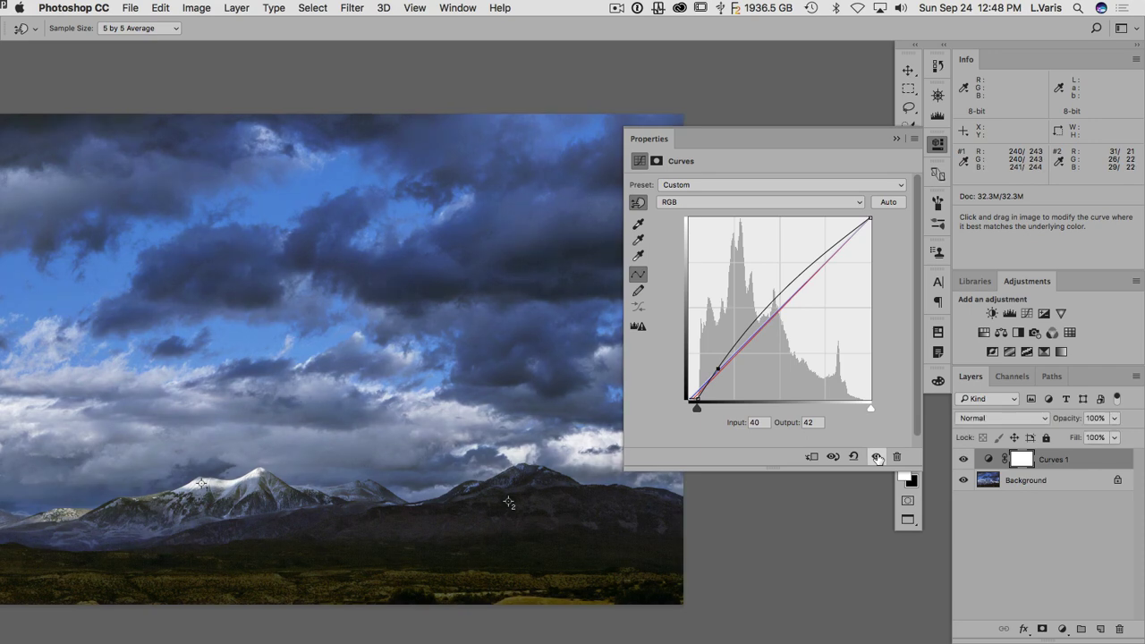
pyautogui.click(878, 458)
pyautogui.click(878, 458)
pyautogui.click(878, 457)
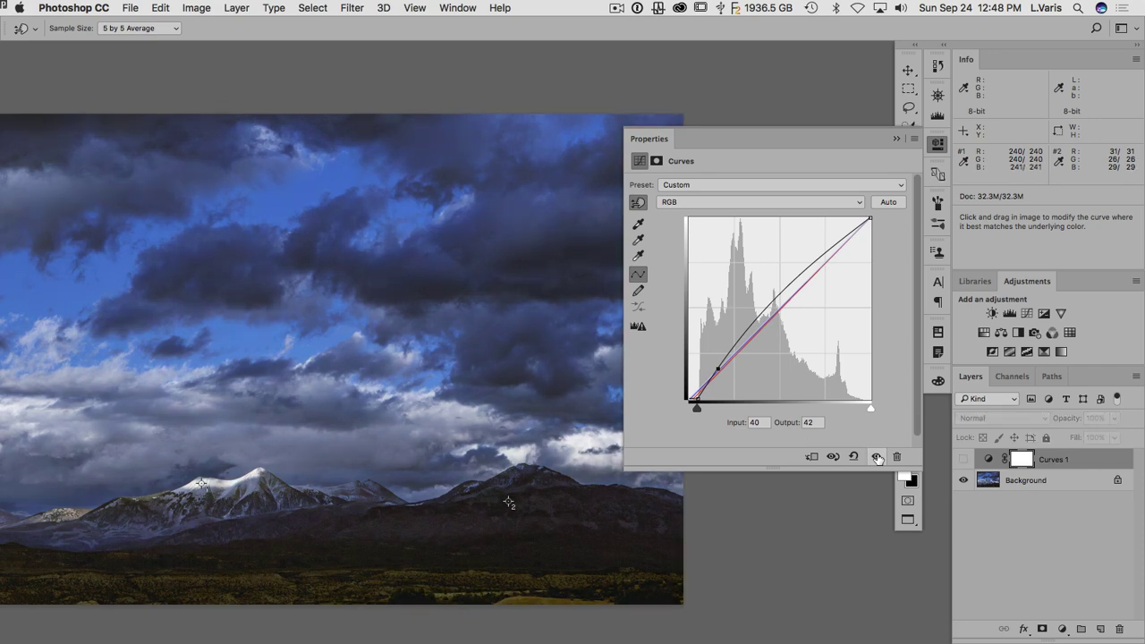
pyautogui.click(877, 457)
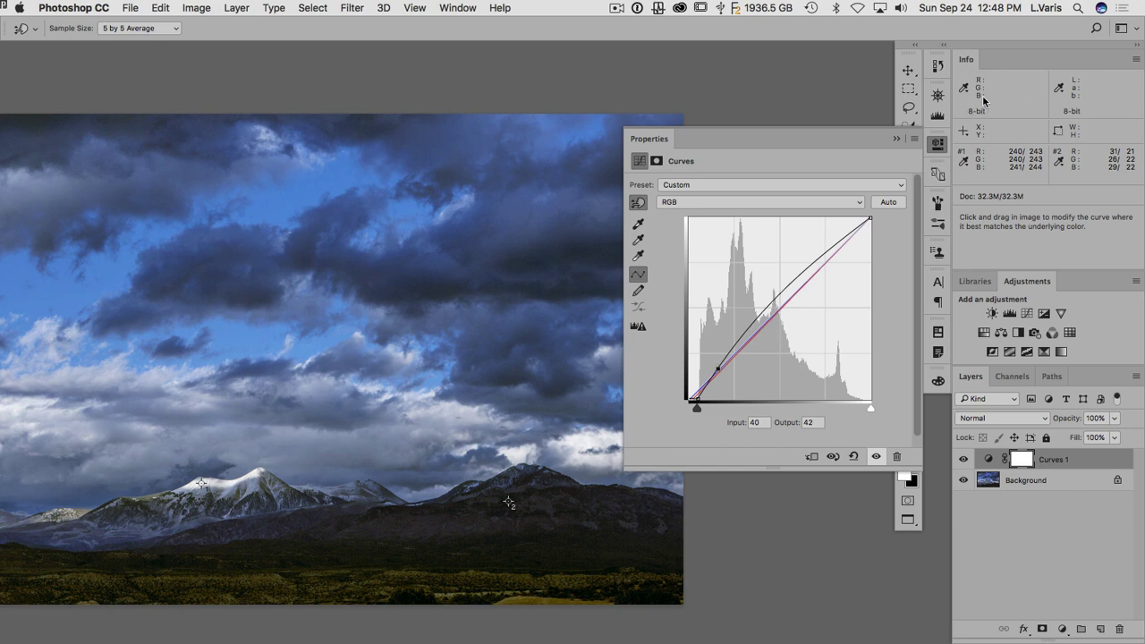
# Step: Pull the RGB white point in to Input 246, brightening the snow sample to about 250
pyautogui.press('space')
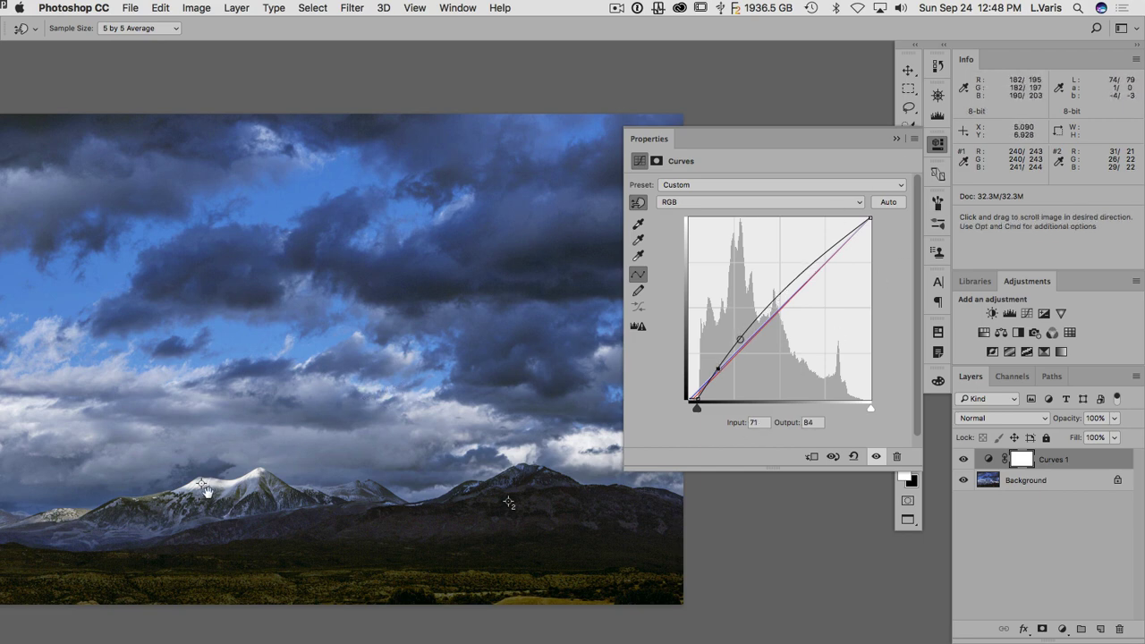
pyautogui.moveTo(204, 487); pyautogui.dragTo(306, 482)
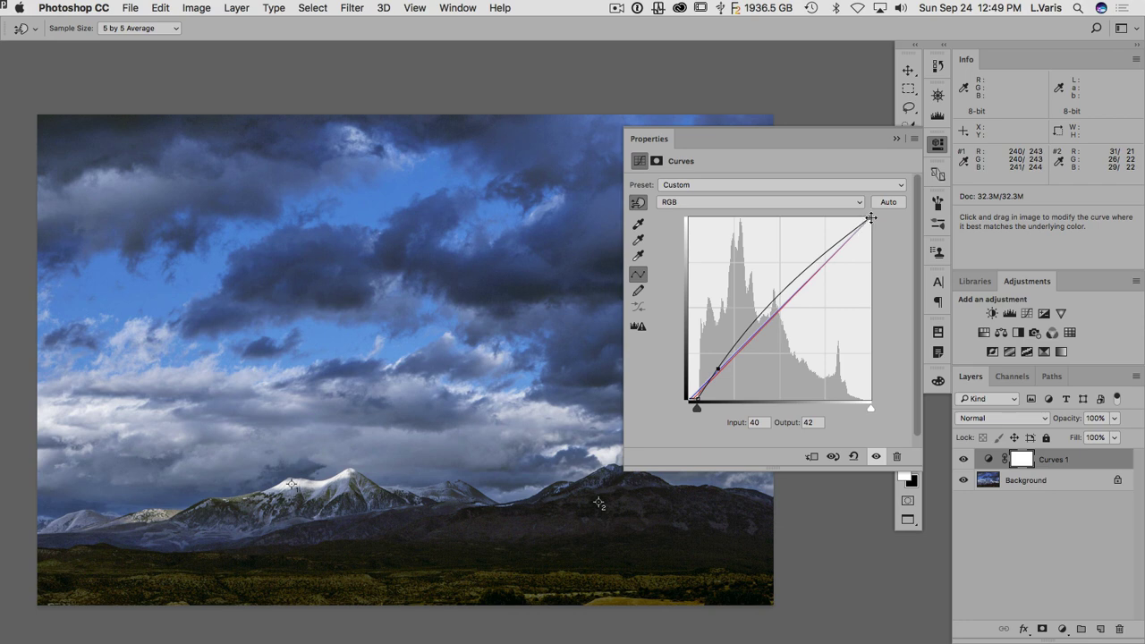
pyautogui.moveTo(871, 218); pyautogui.dragTo(868, 217)
pyautogui.moveTo(867, 217); pyautogui.dragTo(864, 217)
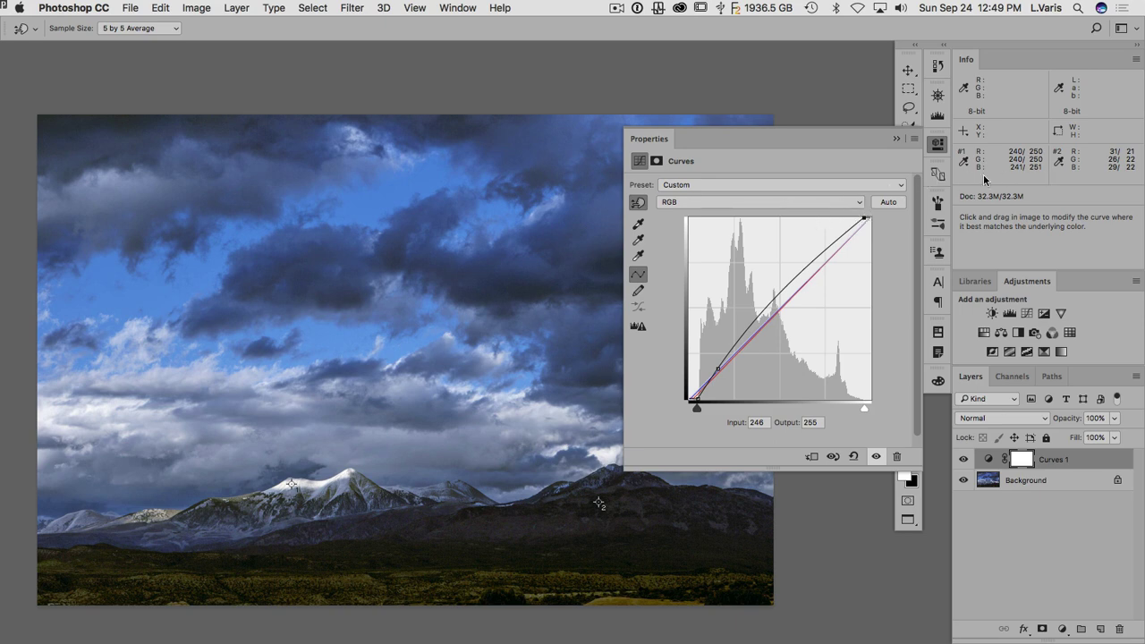
# Step: Lower the Blue curve's top-right point output to 254
pyautogui.click(785, 204)
pyautogui.click(780, 230)
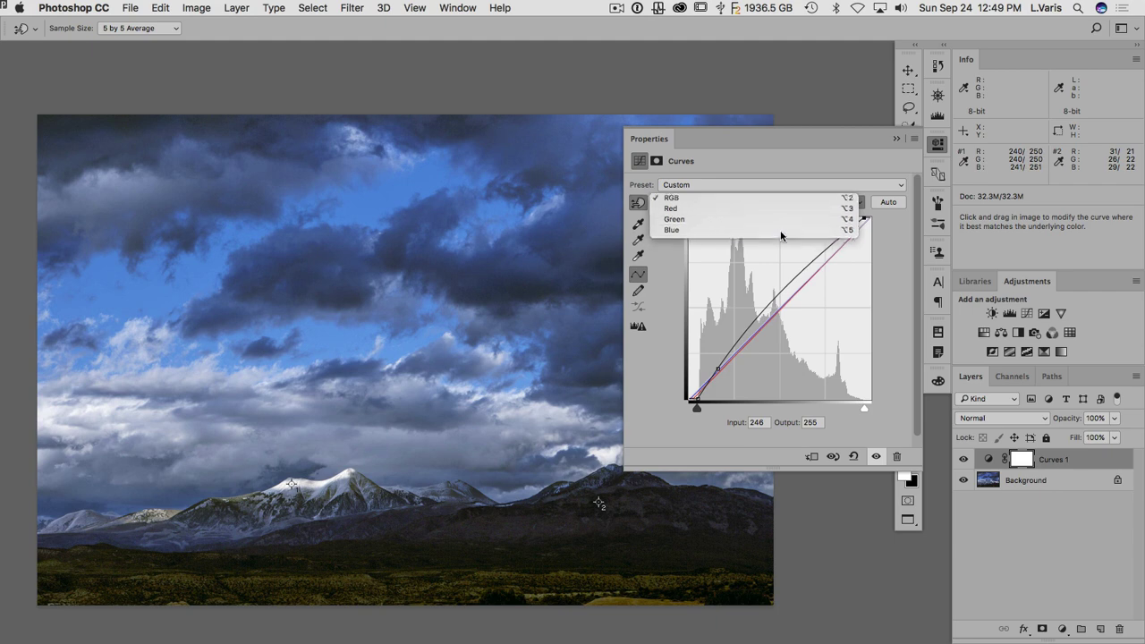
pyautogui.click(869, 218)
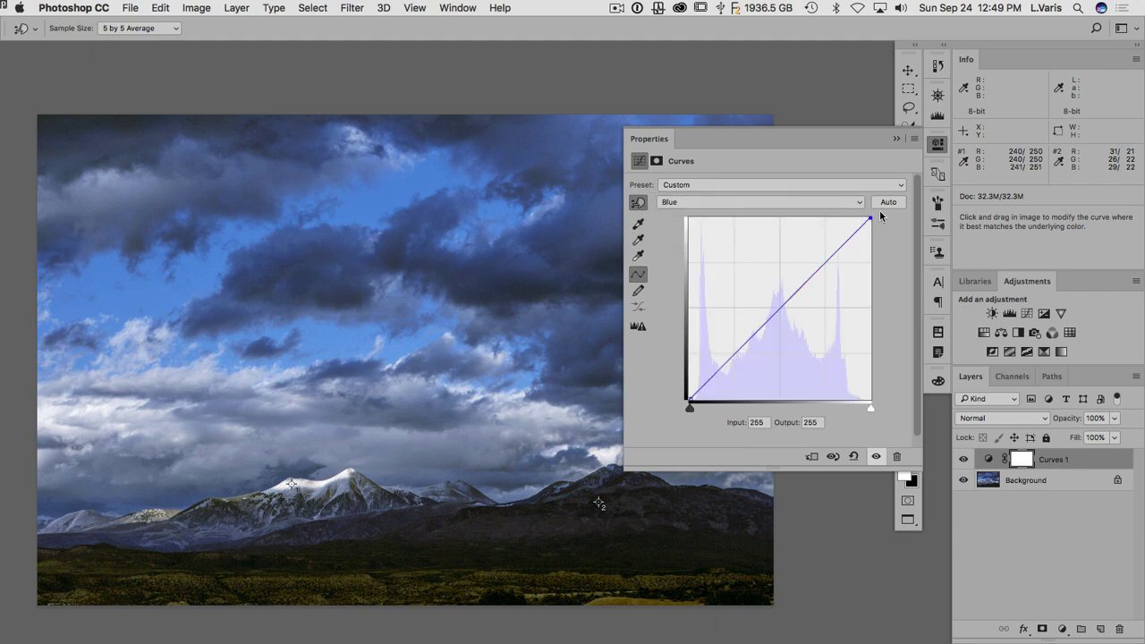
pyautogui.press('Down')
# Step: Set the Red curve's black point to Input 5 and close the Curves properties
pyautogui.click(717, 202)
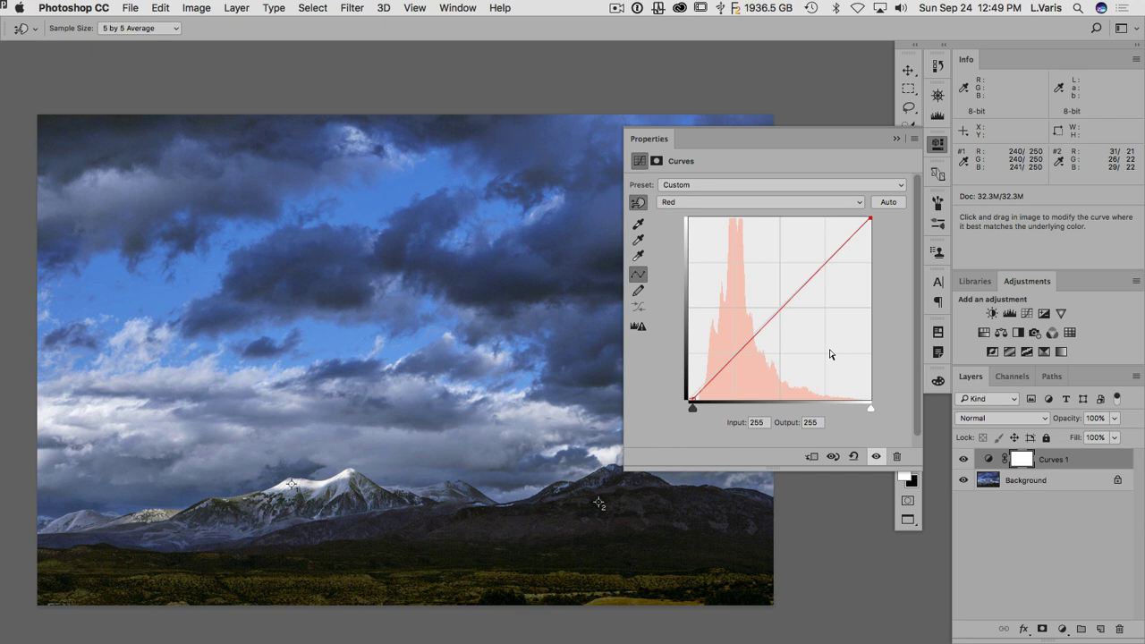
pyautogui.press('+')
pyautogui.press('Left')
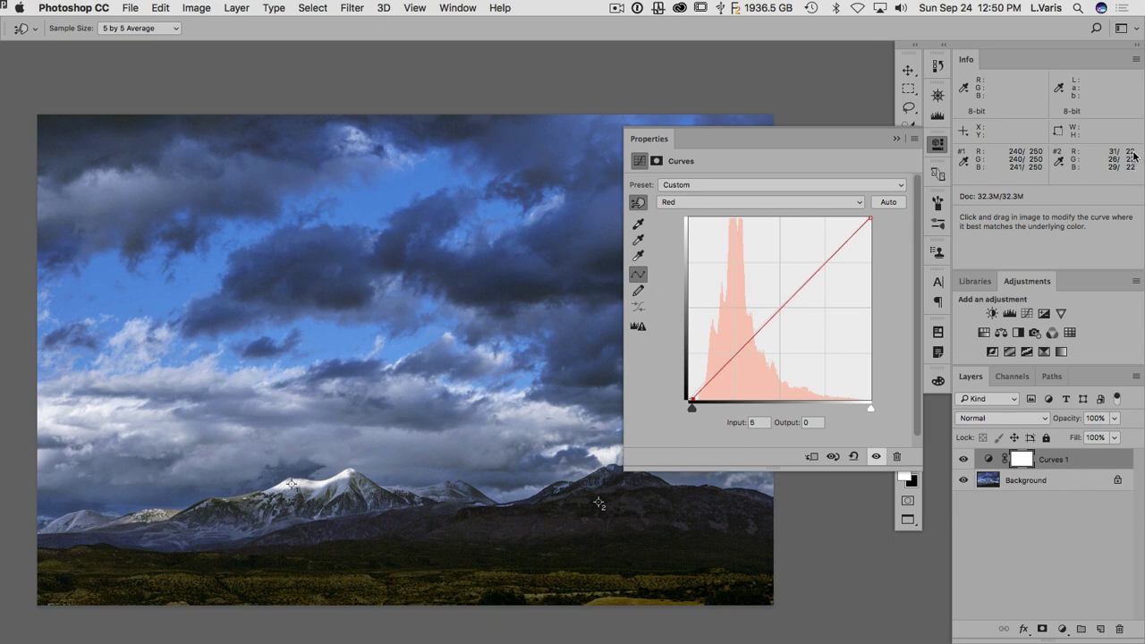
pyautogui.click(944, 146)
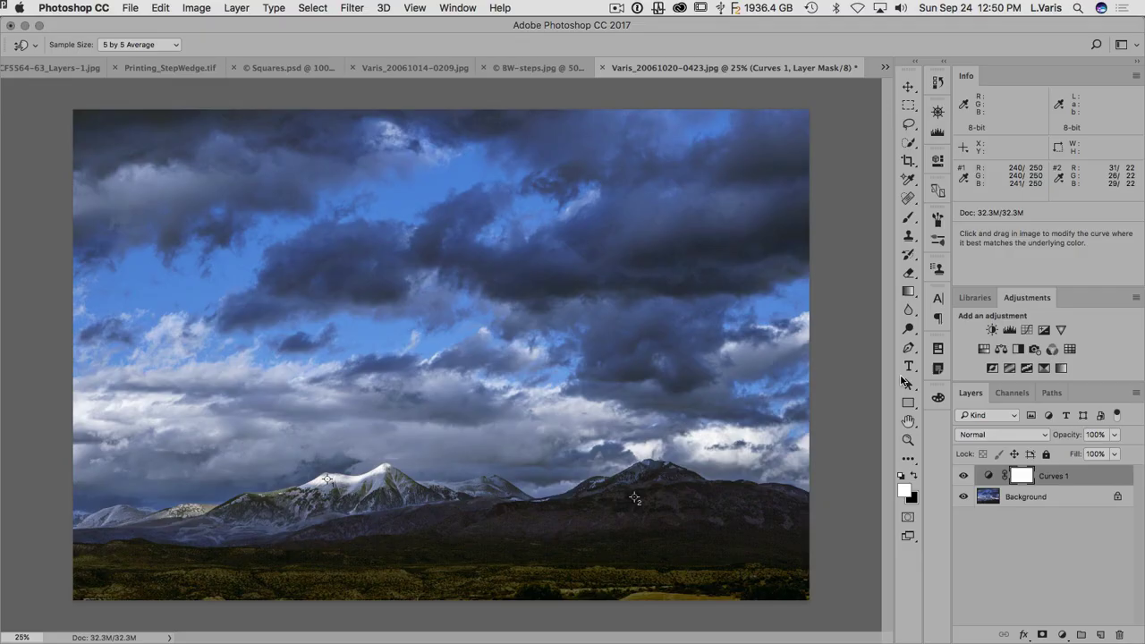
# Step: Exit full screen and toggle Curves 1 off and on repeatedly, ending with it visible
pyautogui.click(964, 476)
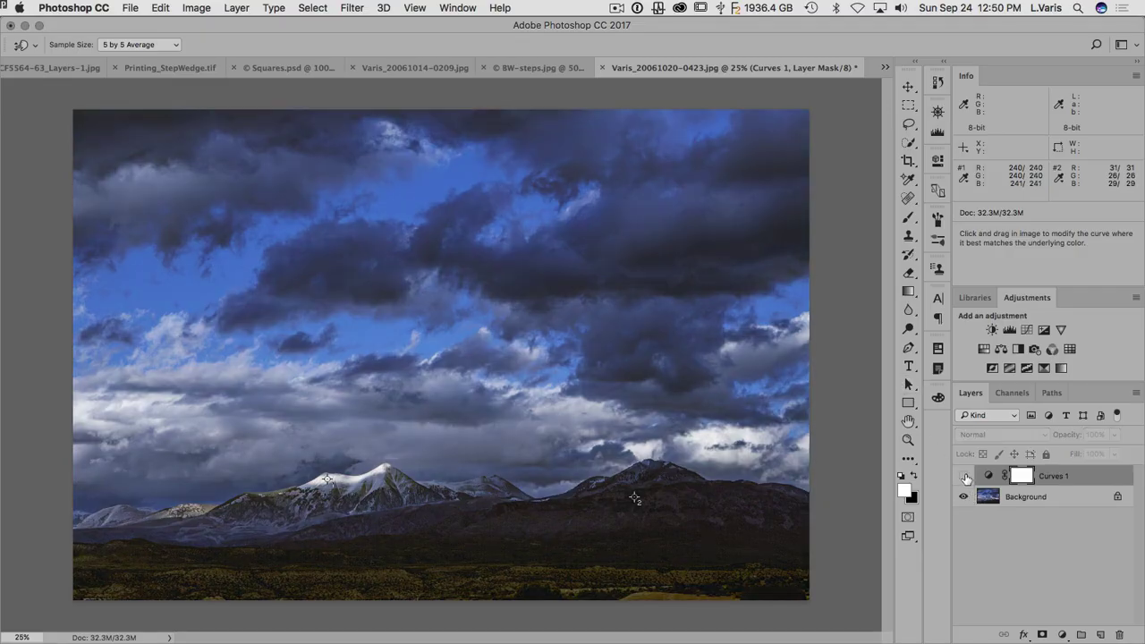
pyautogui.click(964, 476)
pyautogui.click(965, 476)
pyautogui.click(964, 476)
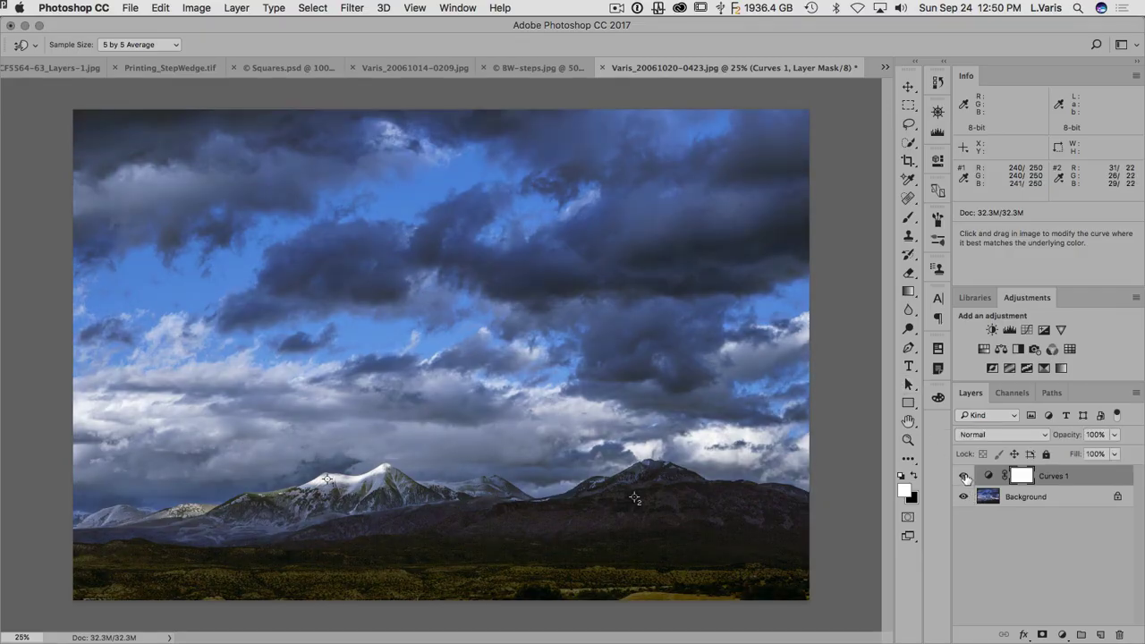
pyautogui.click(964, 476)
pyautogui.click(964, 476)
pyautogui.click(964, 476)
pyautogui.click(964, 476)
pyautogui.click(964, 477)
pyautogui.click(964, 477)
pyautogui.click(963, 476)
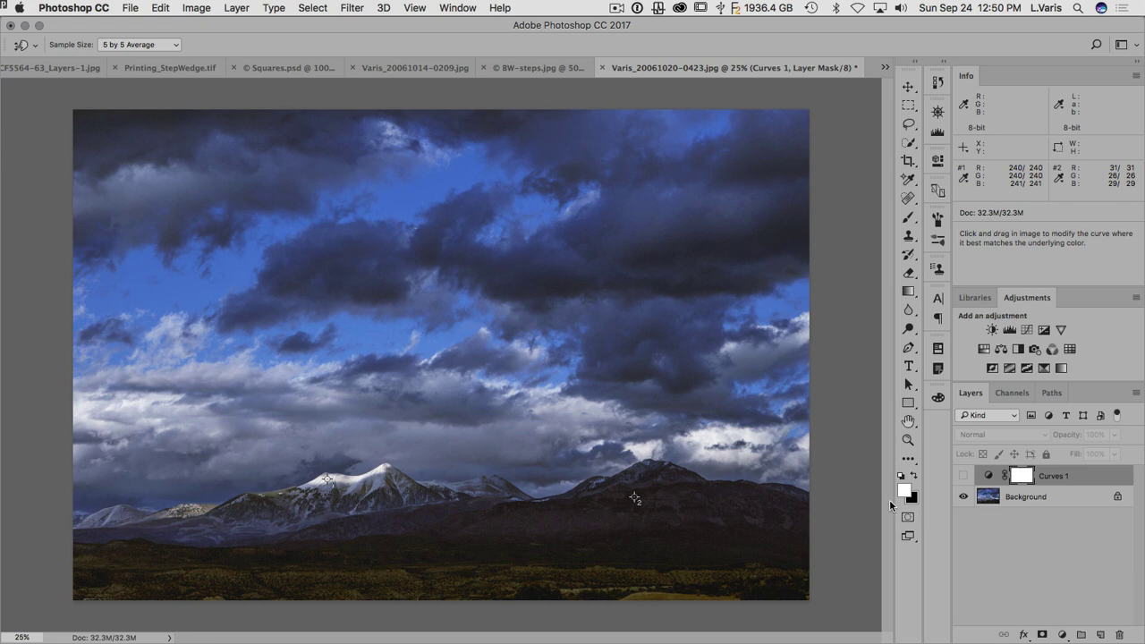
pyautogui.click(964, 476)
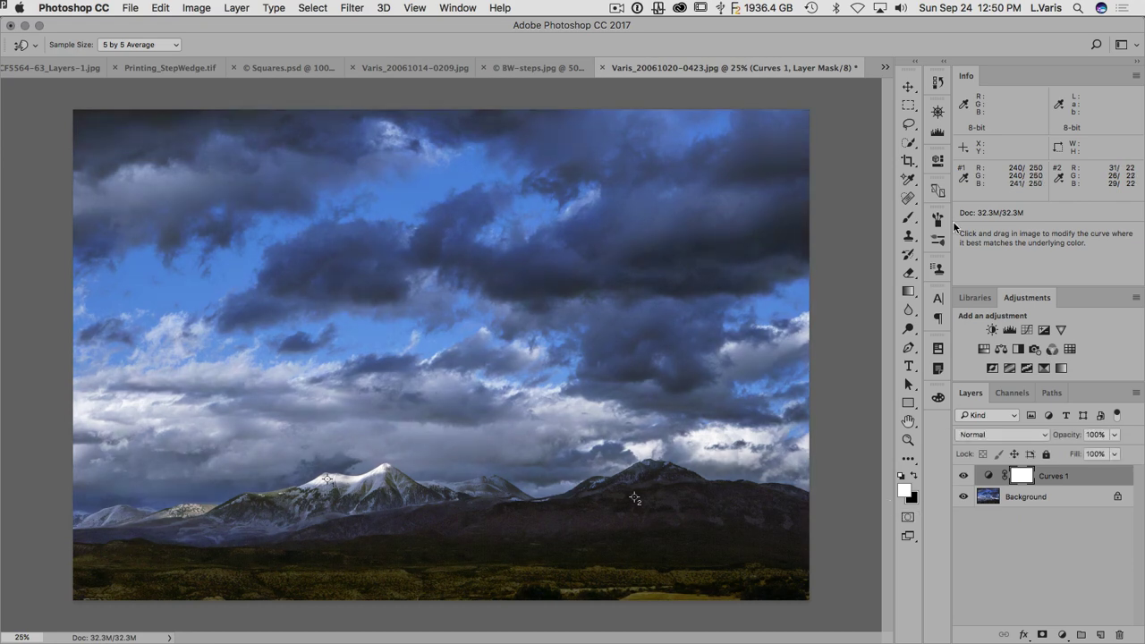